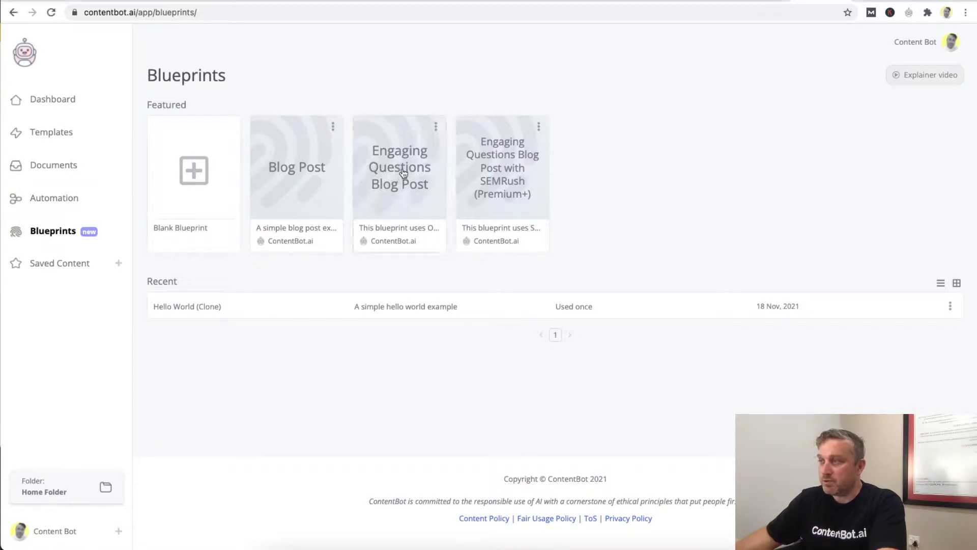
Step: Create a new document from the Engaging Questions Blog Post blueprint
left_click(402, 173)
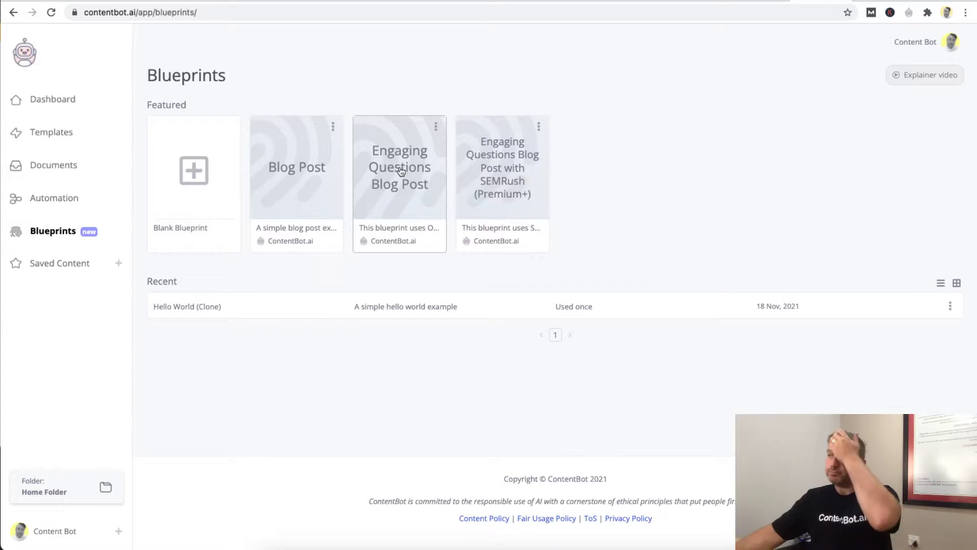
left_click(401, 173)
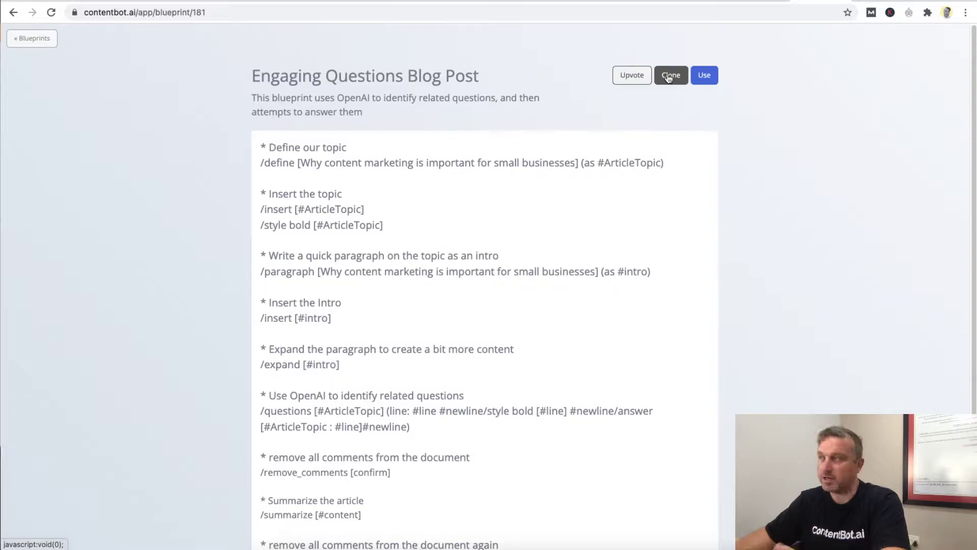
left_click(711, 77)
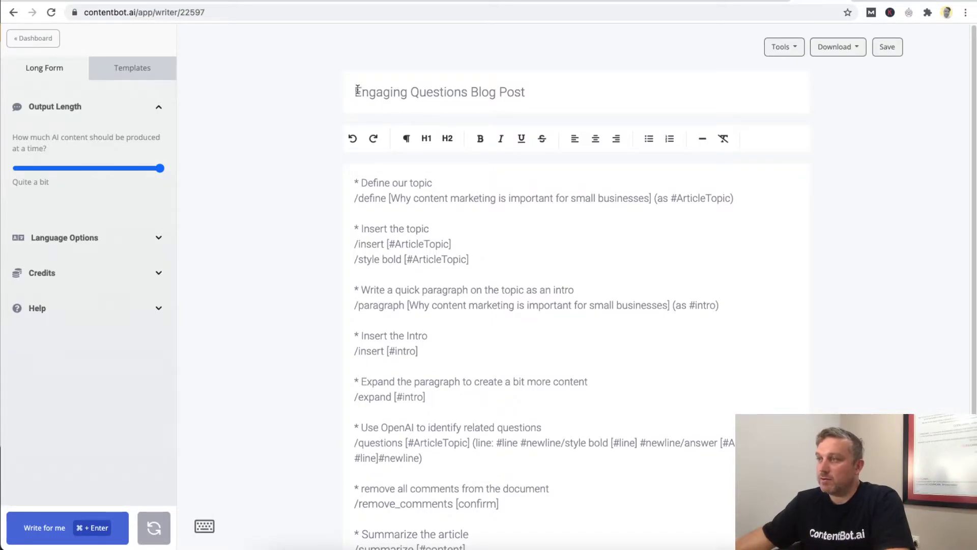
Step: Review the document title and the 'Define our topic' comment line
left_click_drag(358, 90, 537, 87)
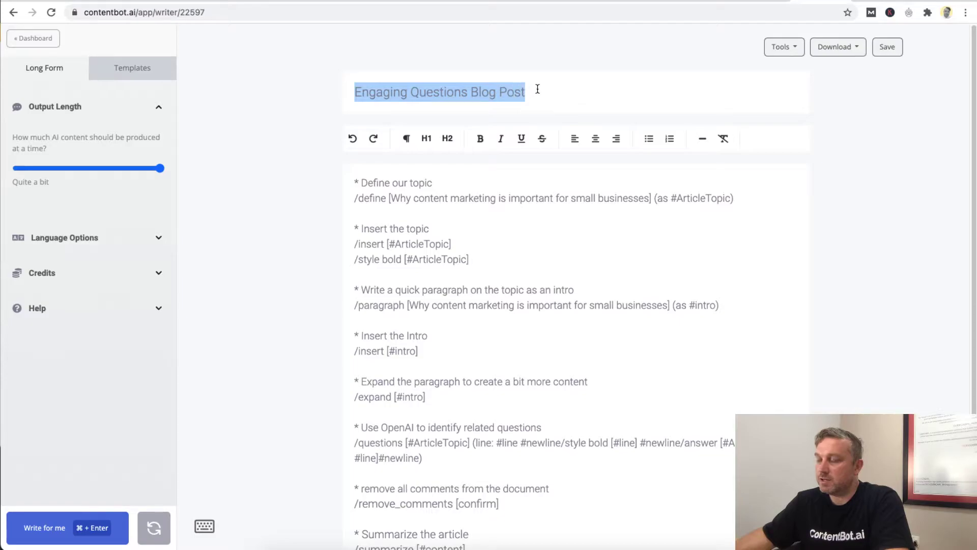
left_click(392, 182)
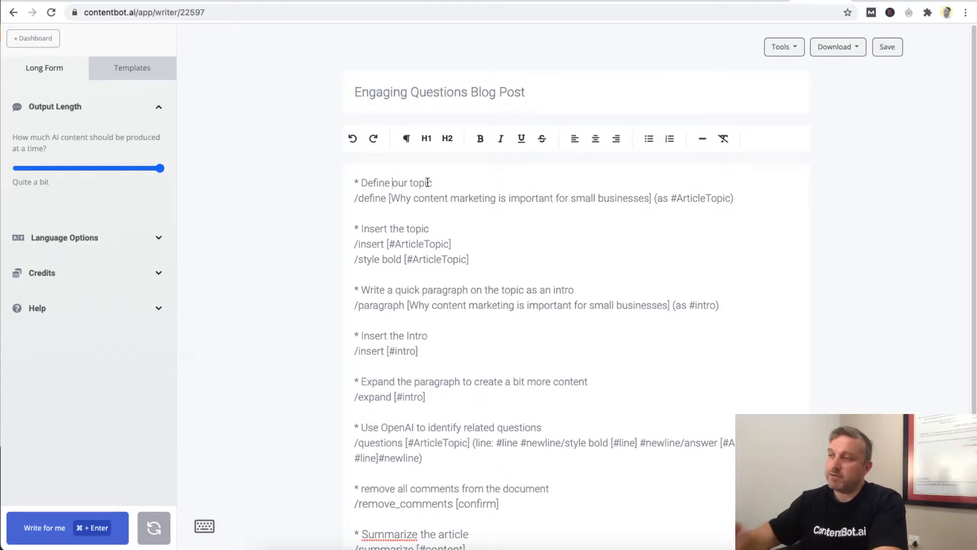
triple_click(427, 182)
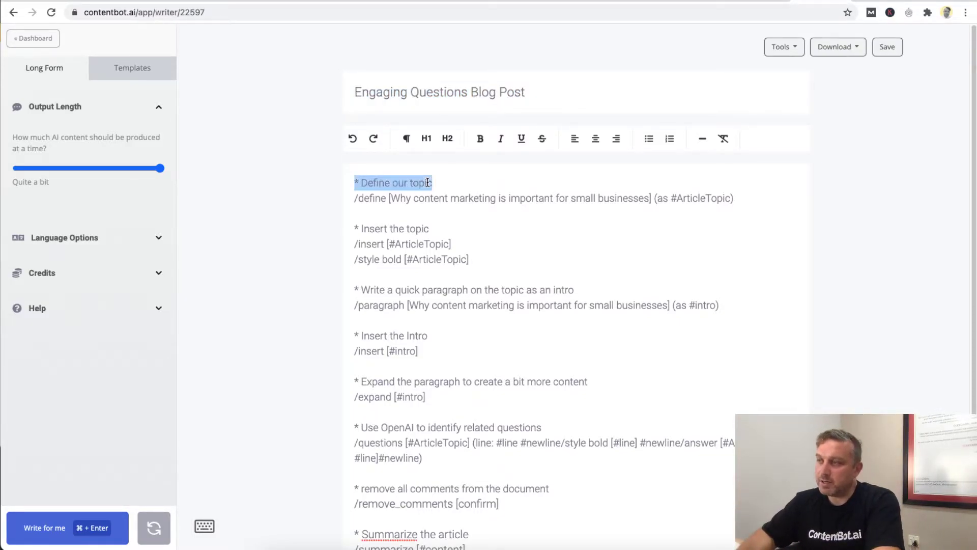
left_click(475, 168)
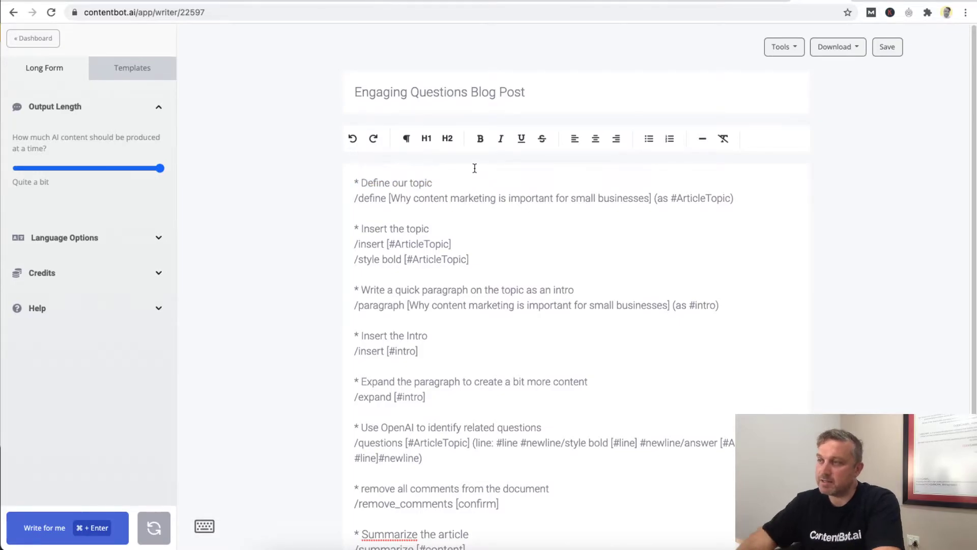
triple_click(425, 182)
Step: Inspect the /define line that sets #ArticleTopic to 'Why content marketing is important for small businesses'
left_click(354, 198)
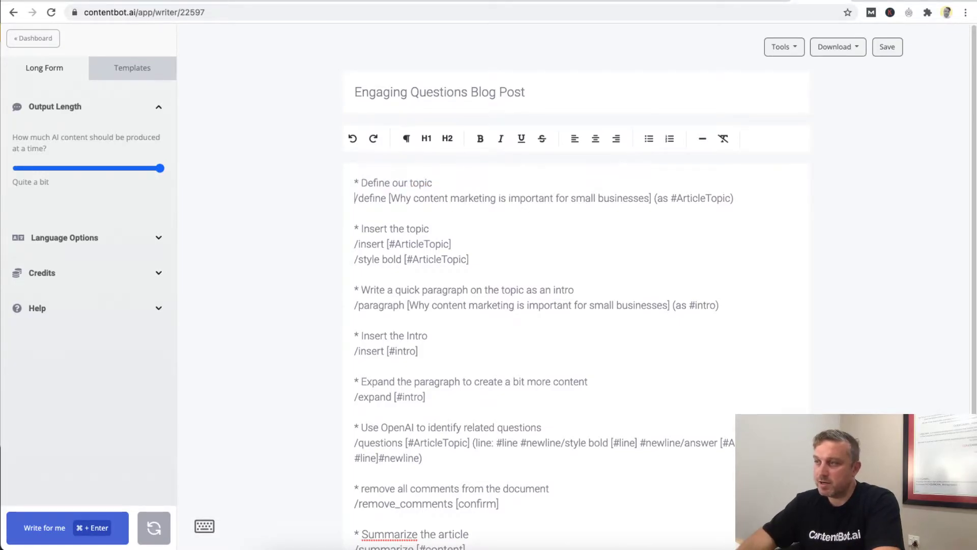
left_click(375, 198)
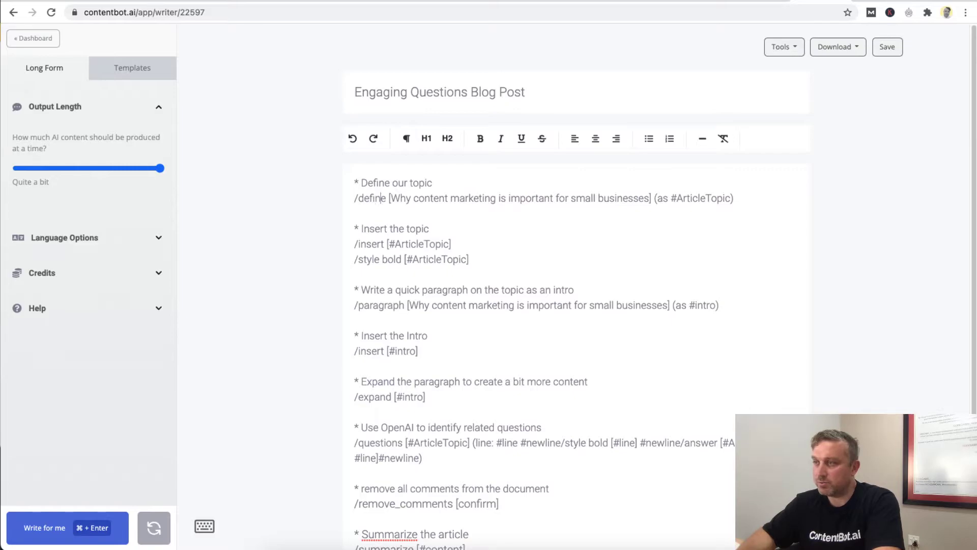
left_click(376, 198)
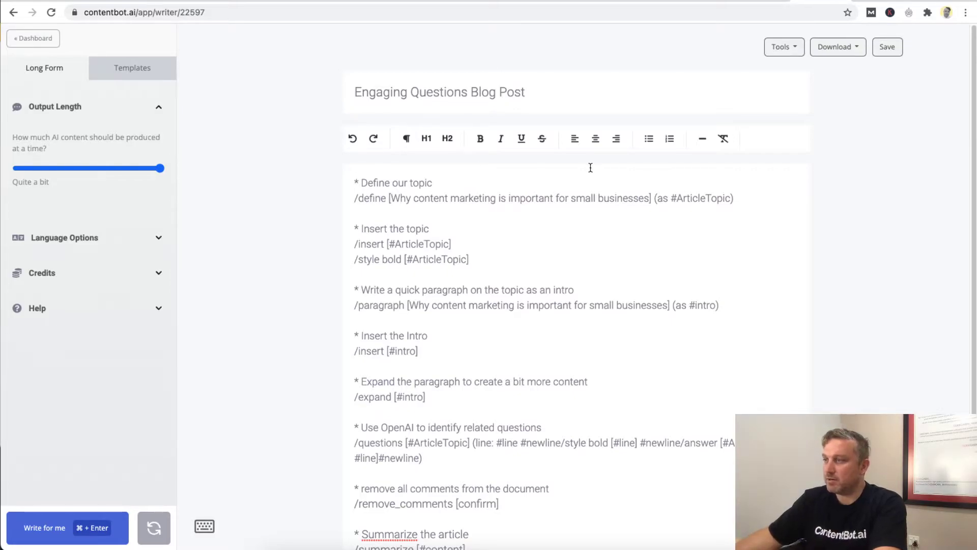
double_click(731, 198)
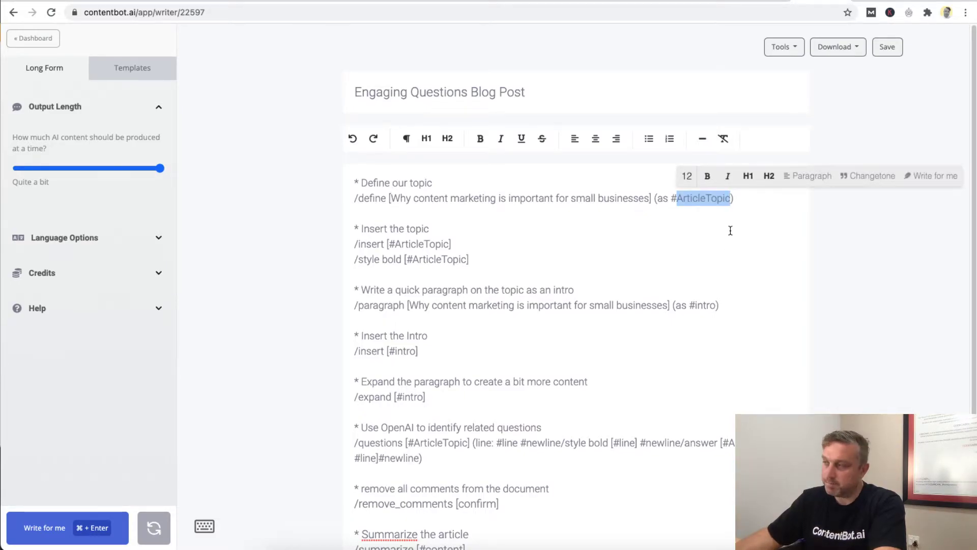
left_click(355, 198)
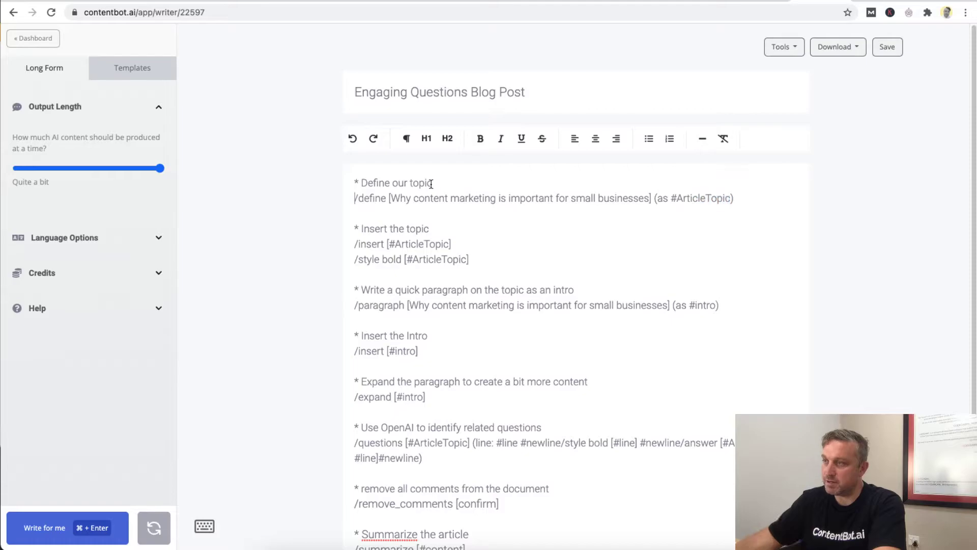
triple_click(428, 194)
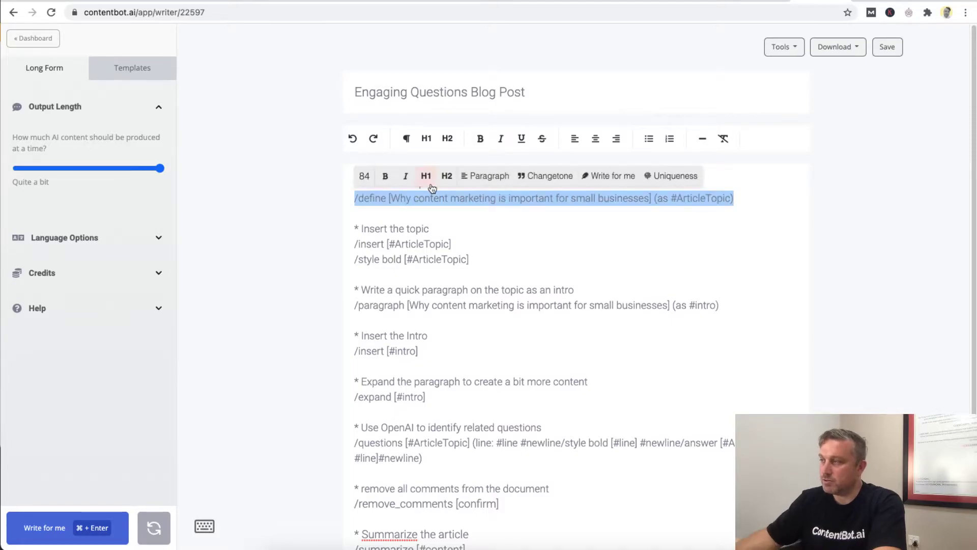
left_click(688, 205)
double_click(708, 202)
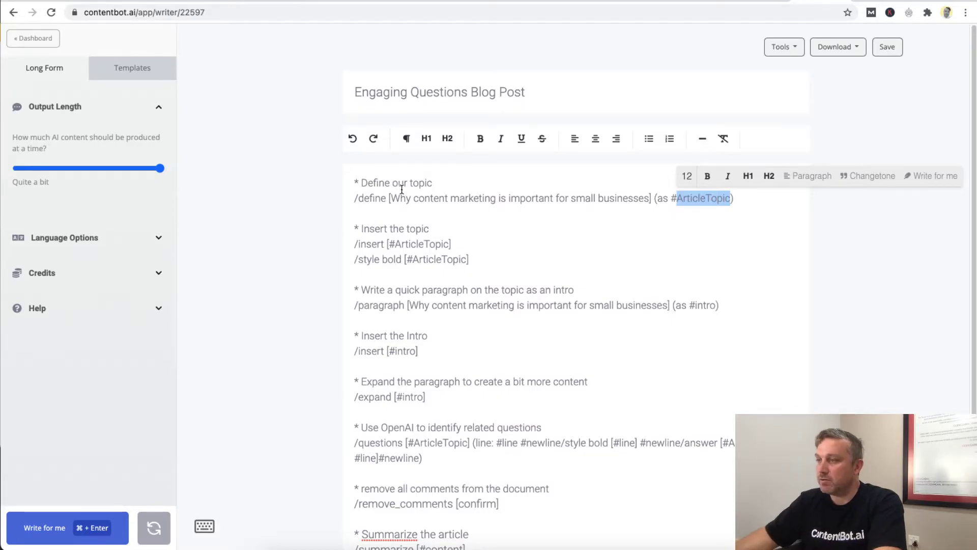
Step: Run /define to create #ArticleTopic, then log its value with /log [#ArticleTopic]
left_click(468, 197)
key("End")
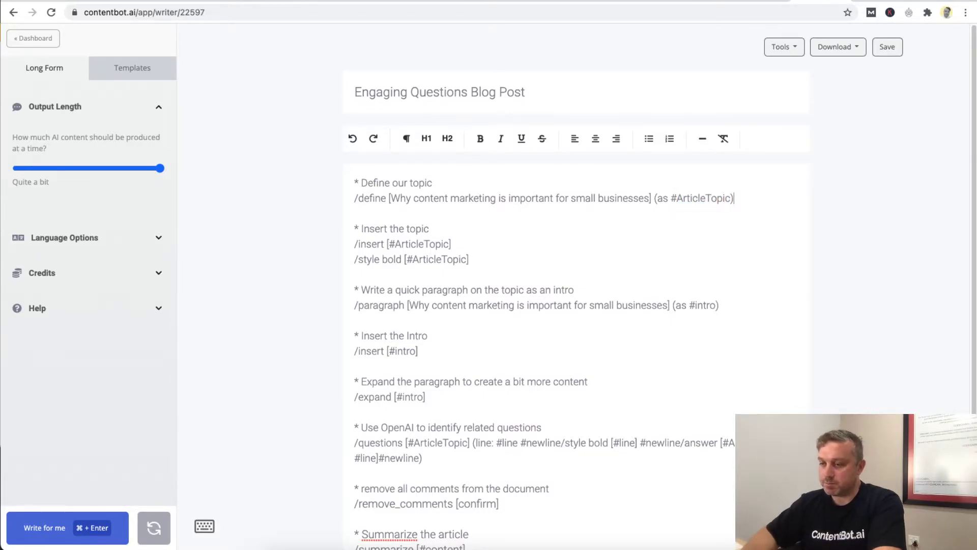
key("super+Return")
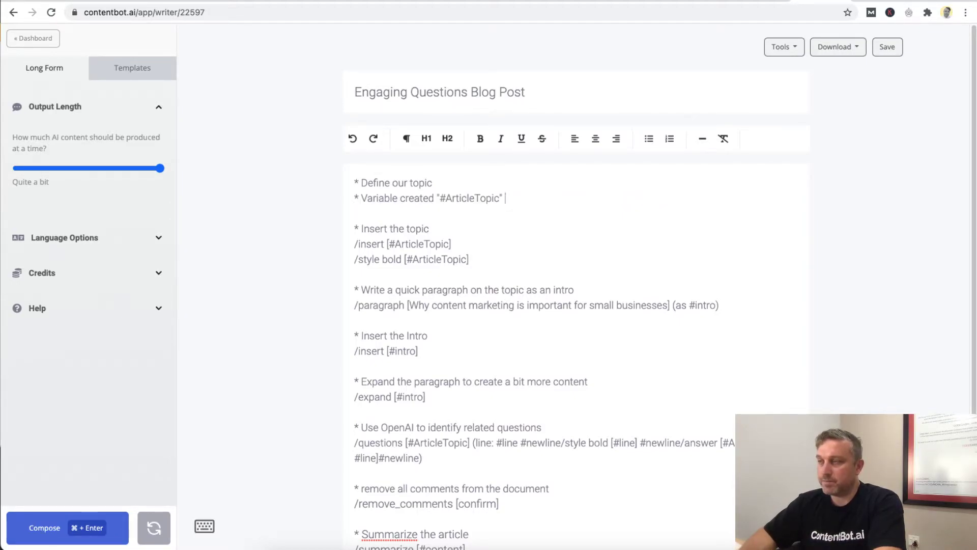
key("Return")
type("/log")
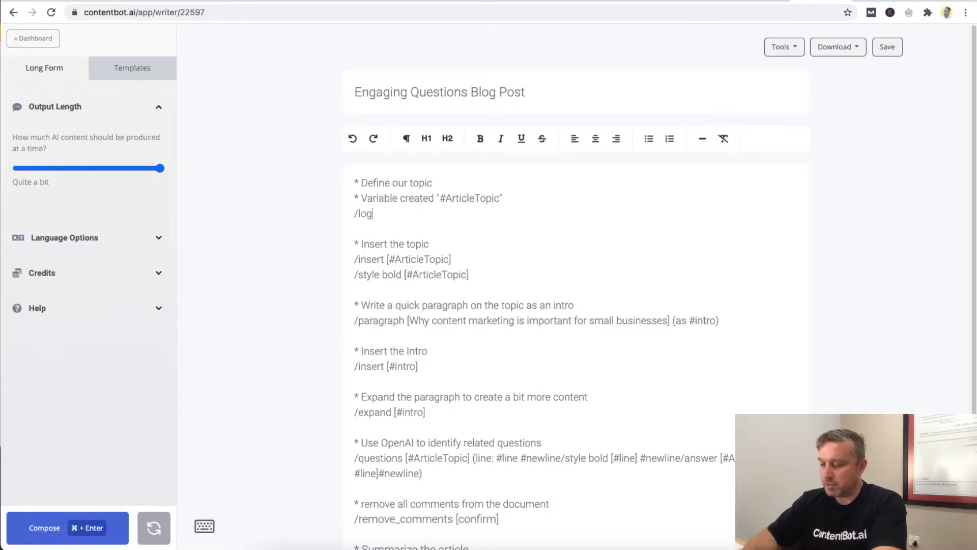
type(" [#ArticleTopic]")
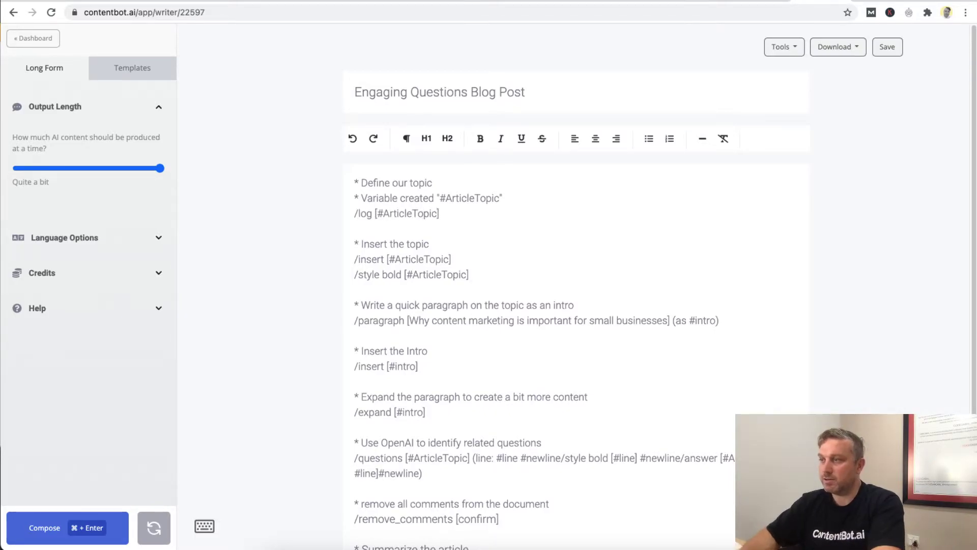
key("super+Return")
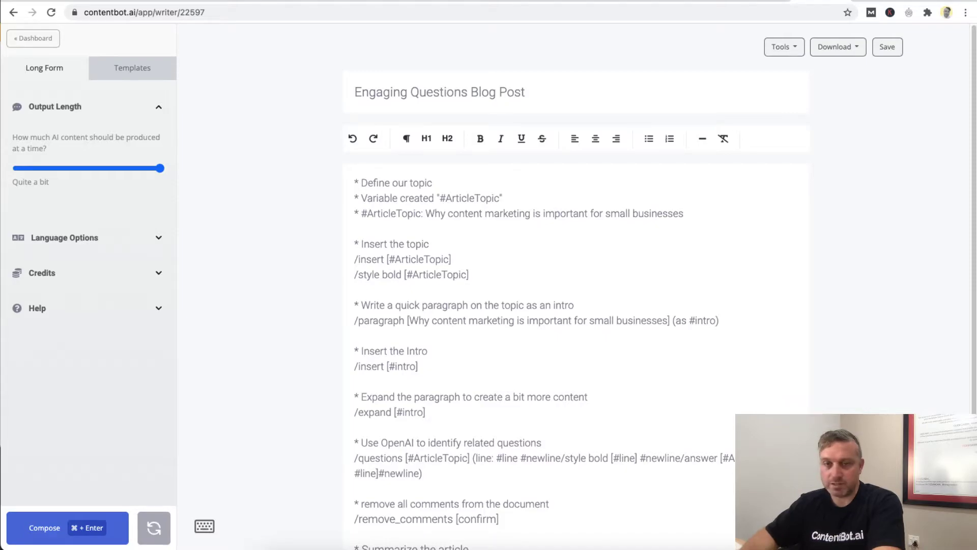
Step: Log the #topic value, 'Engaging Questions Blog Post', with /log [#topic]
key("Return")
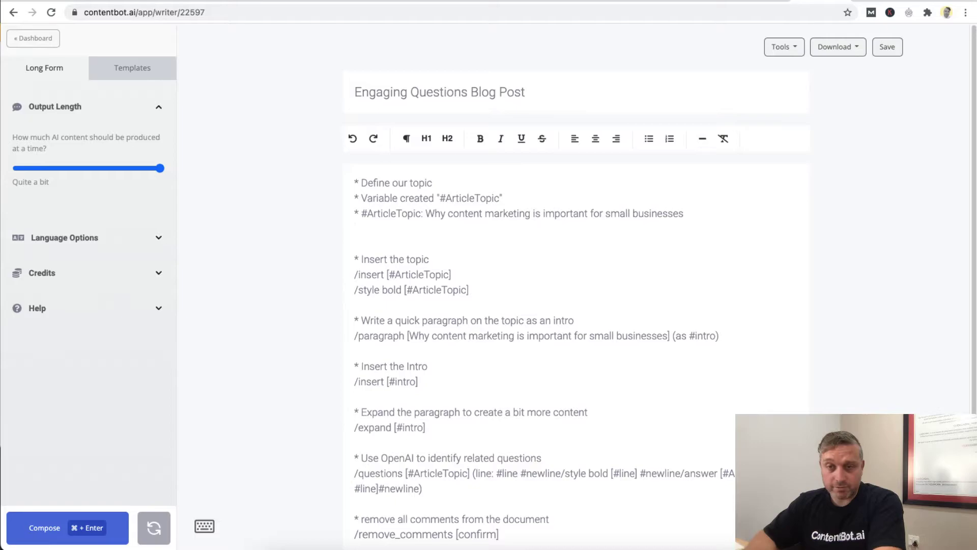
type("/log ")
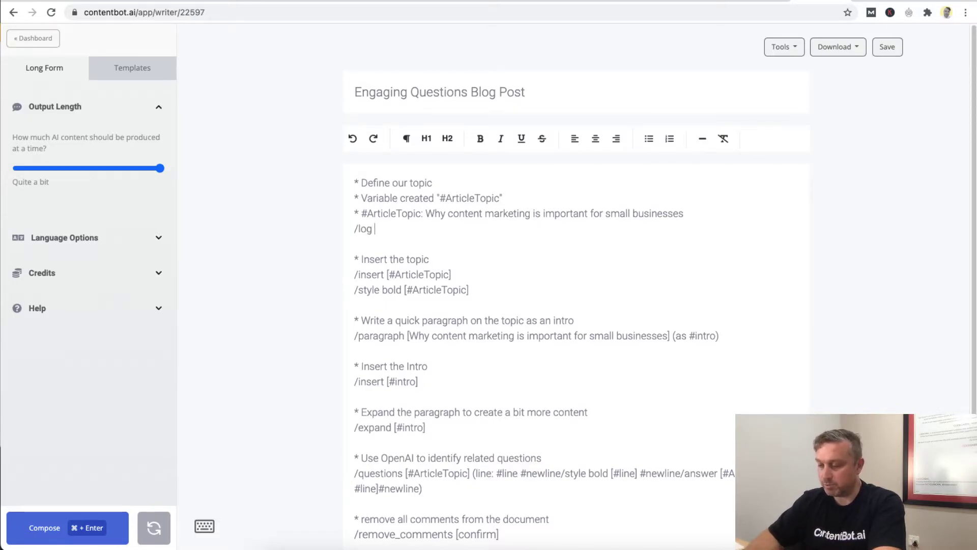
type("[#topic]")
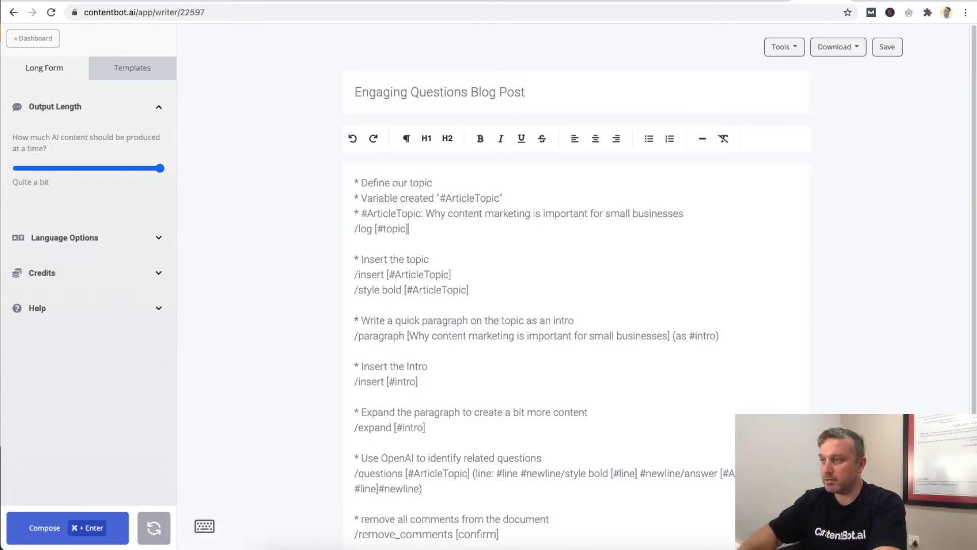
key("super+Return")
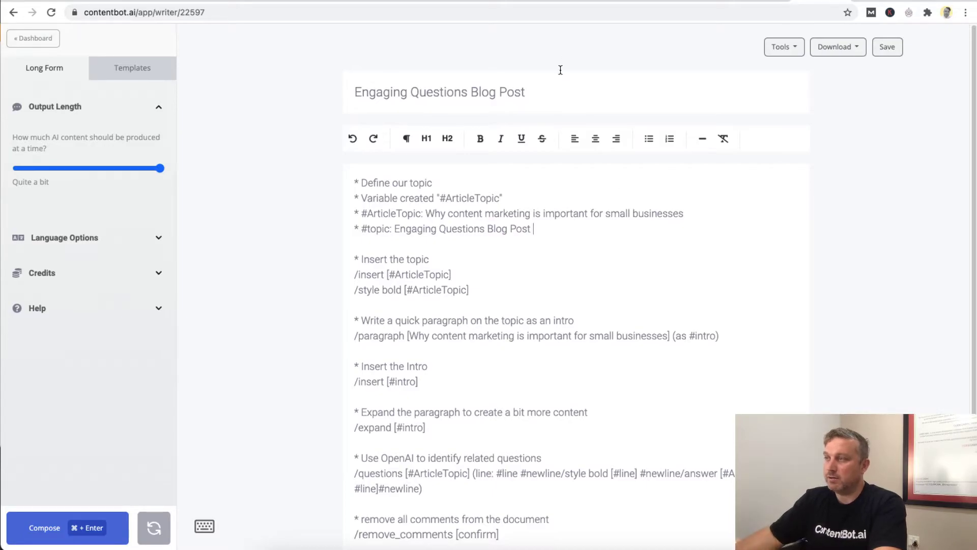
key("super+a")
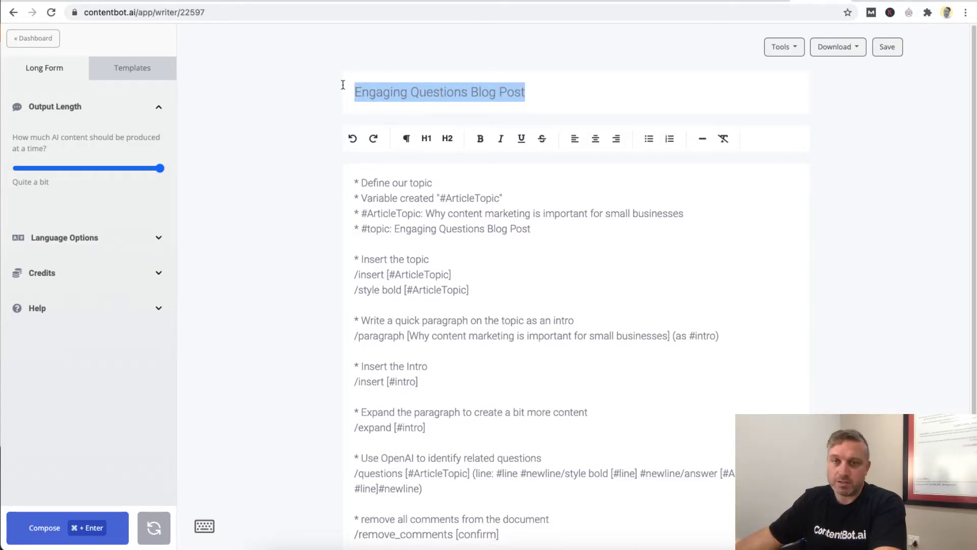
double_click(389, 213)
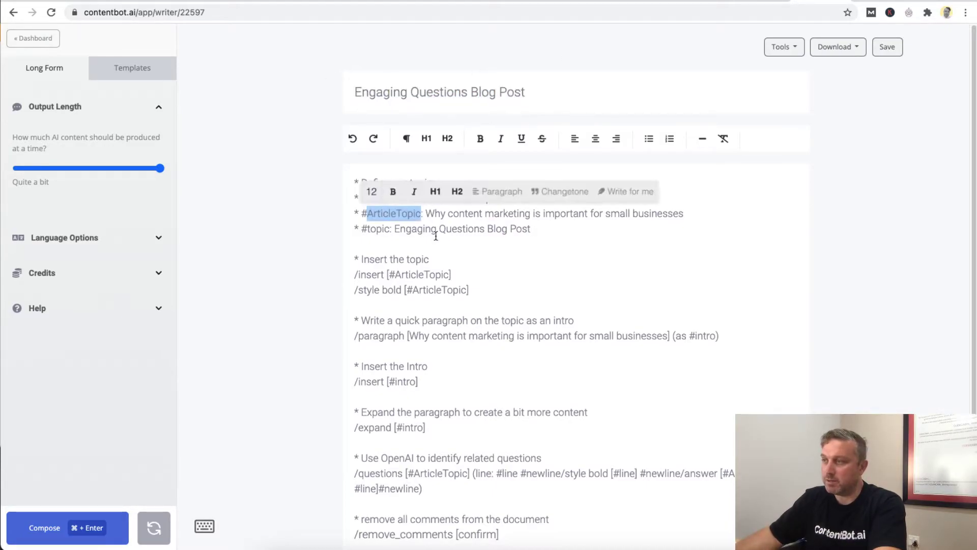
left_click(441, 274)
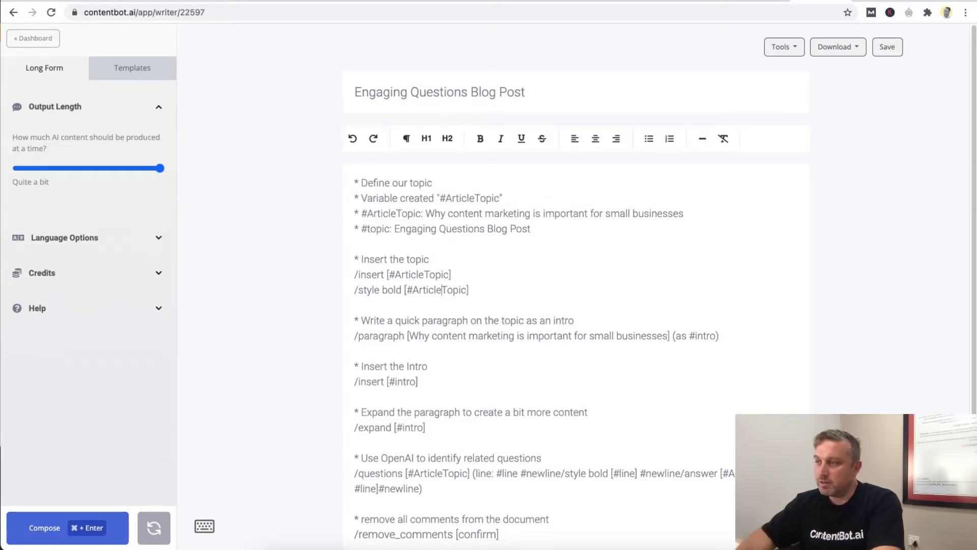
key("super+Return")
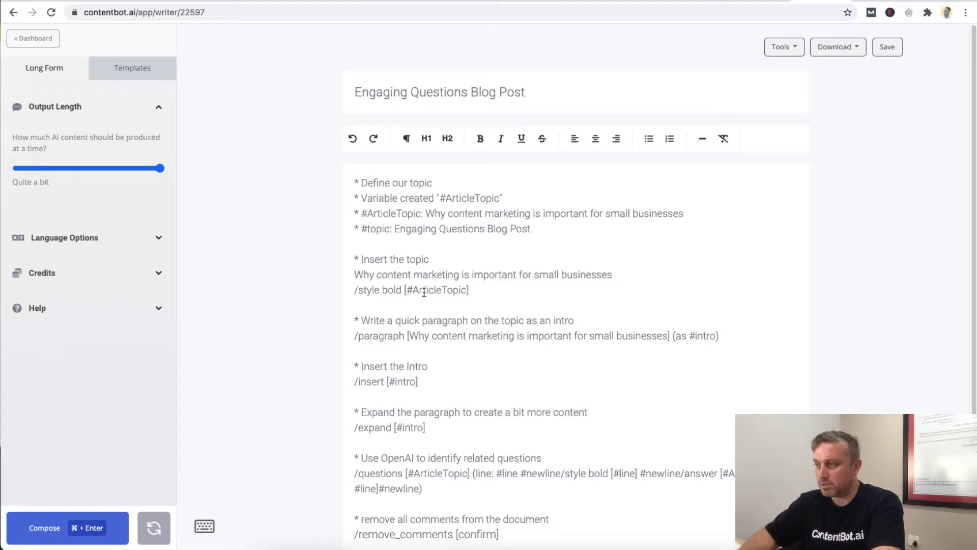
key("super+Return")
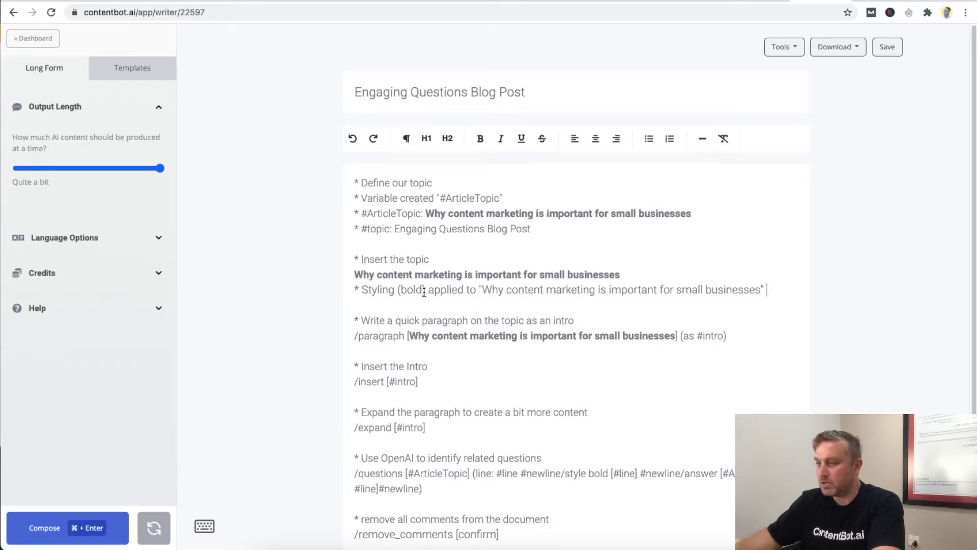
left_click_drag(355, 275, 620, 275)
left_click(586, 315)
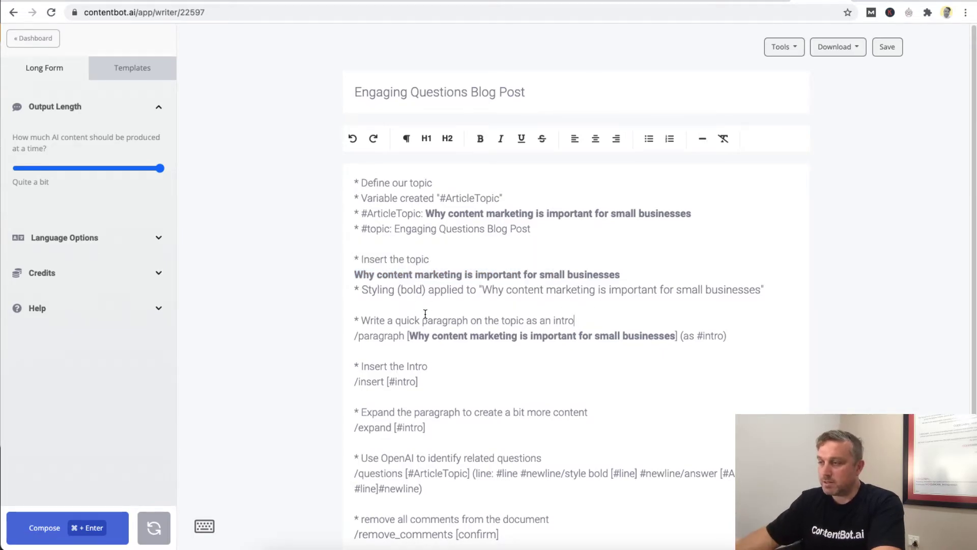
scroll(407, 314, "down", 1)
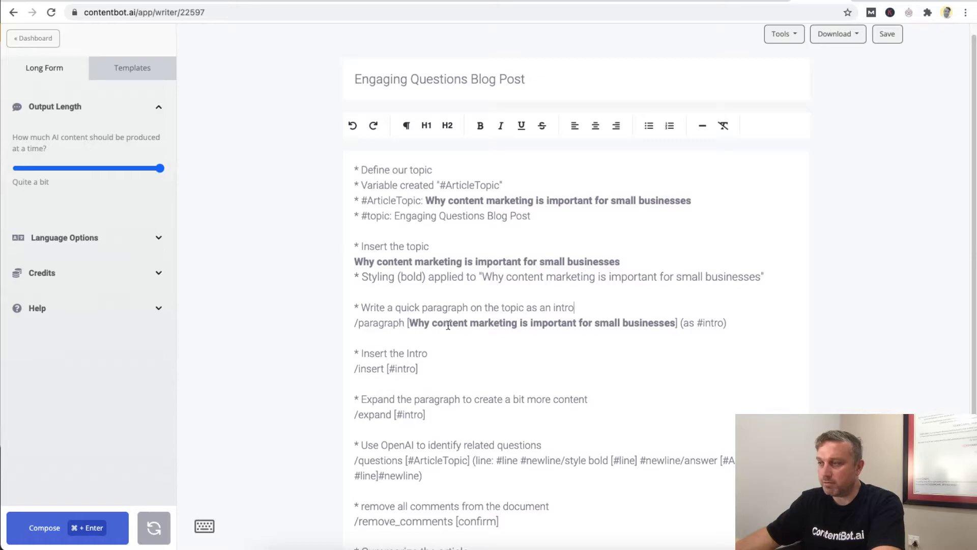
double_click(710, 326)
left_click(698, 368)
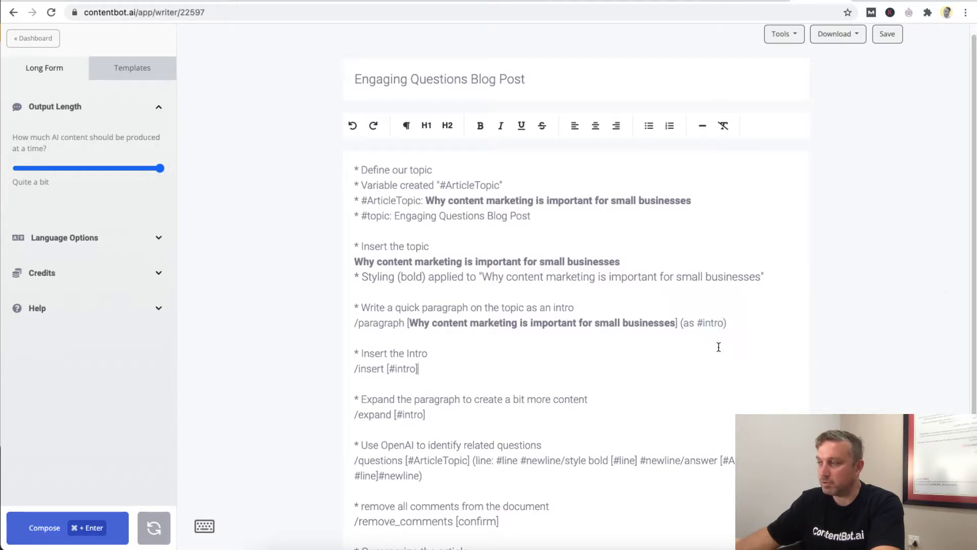
double_click(710, 323)
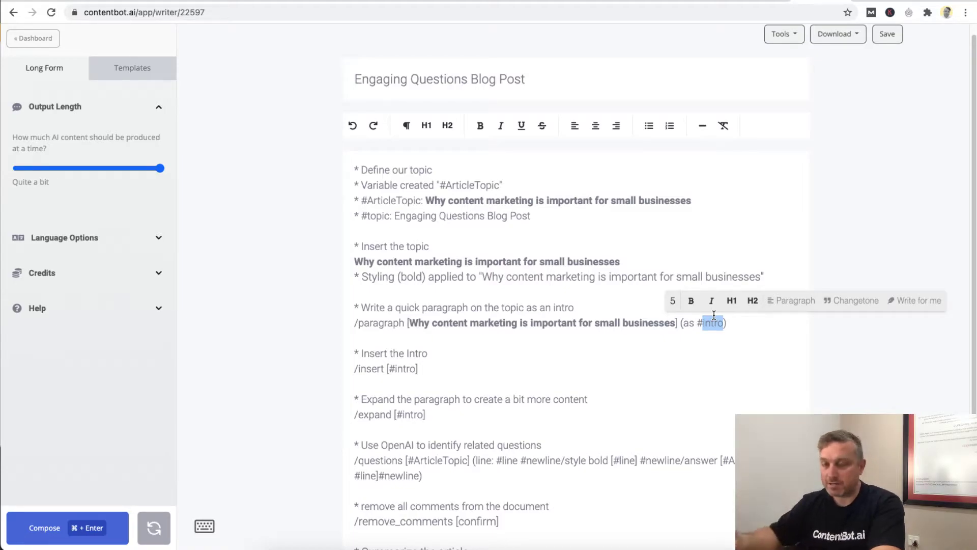
left_click(758, 320)
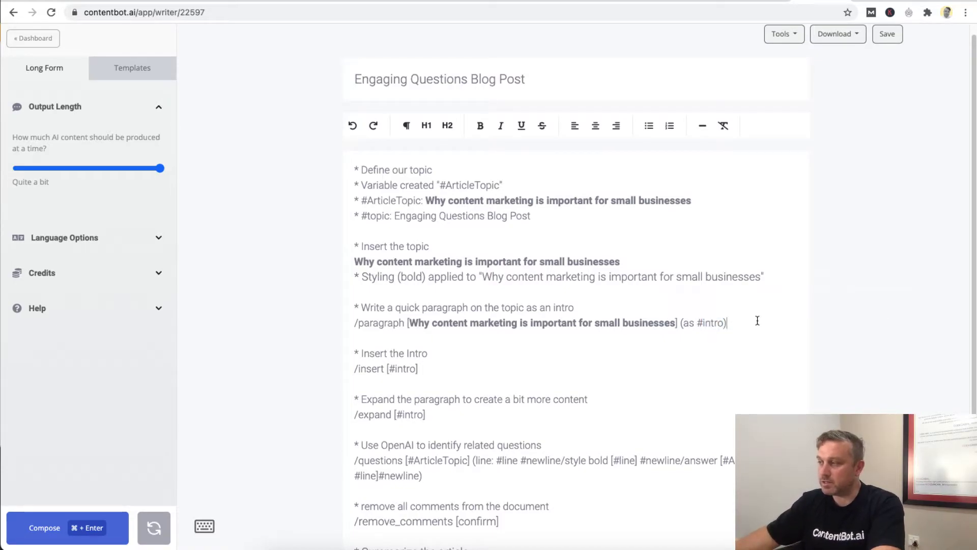
Step: Run the /paragraph command to generate the intro and place it under 'Insert the Intro'
triple_click(758, 320)
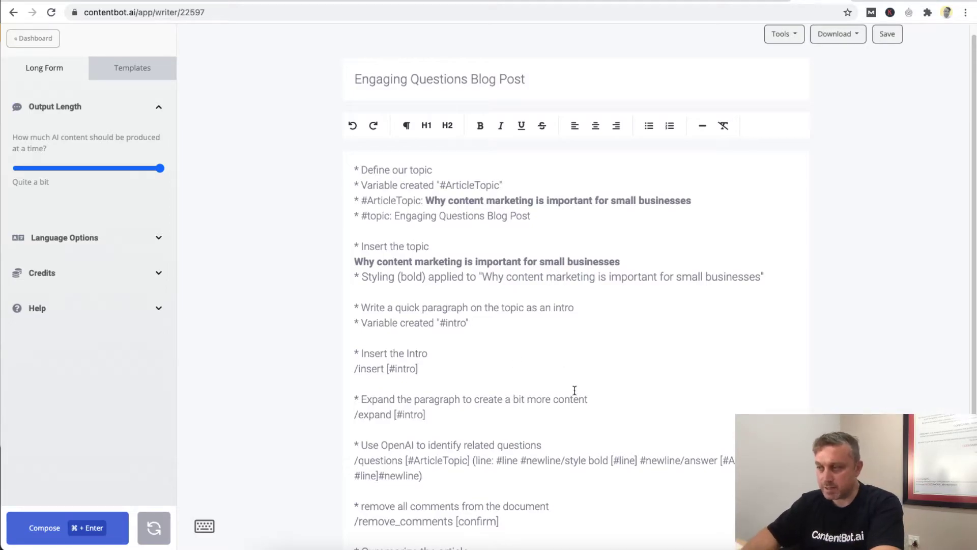
key("super+Return")
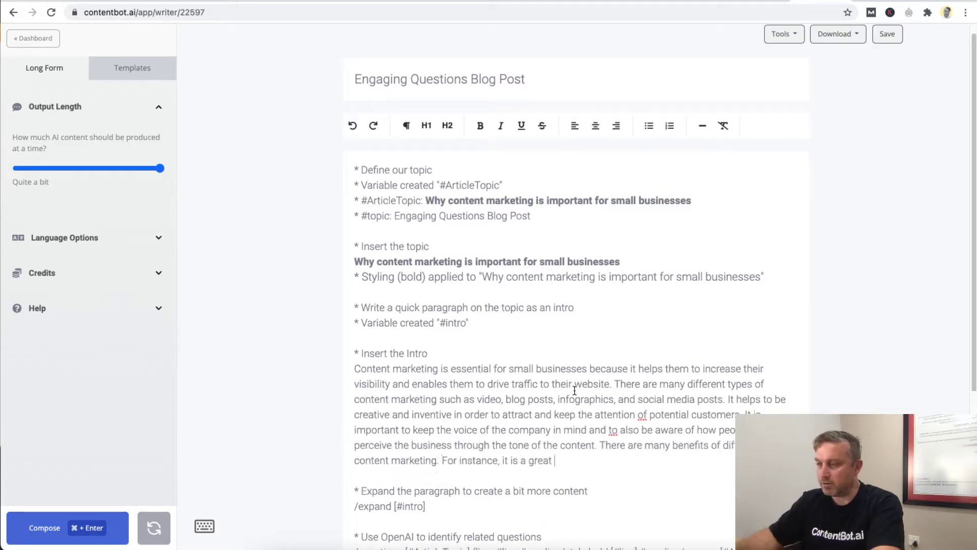
scroll(556, 378, "down", 3)
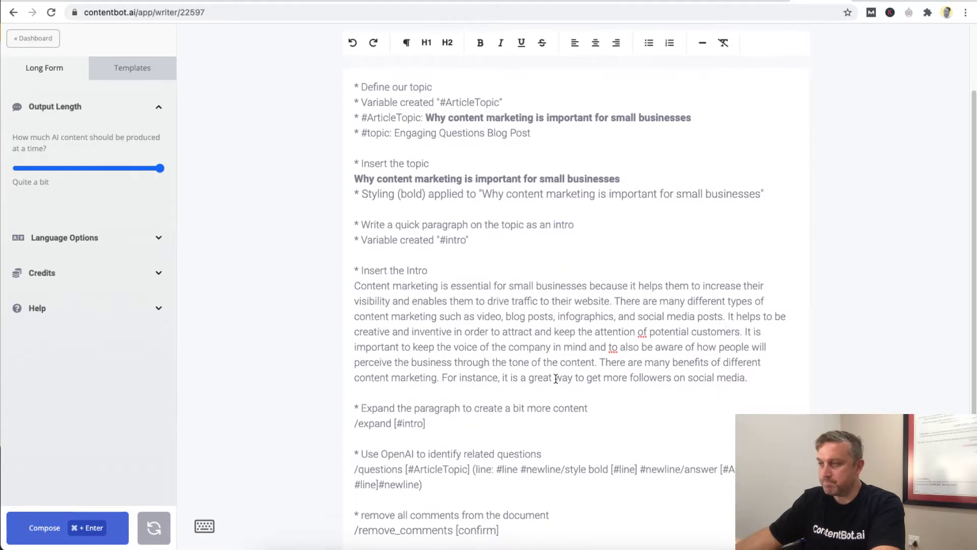
scroll(521, 373, "down", 4)
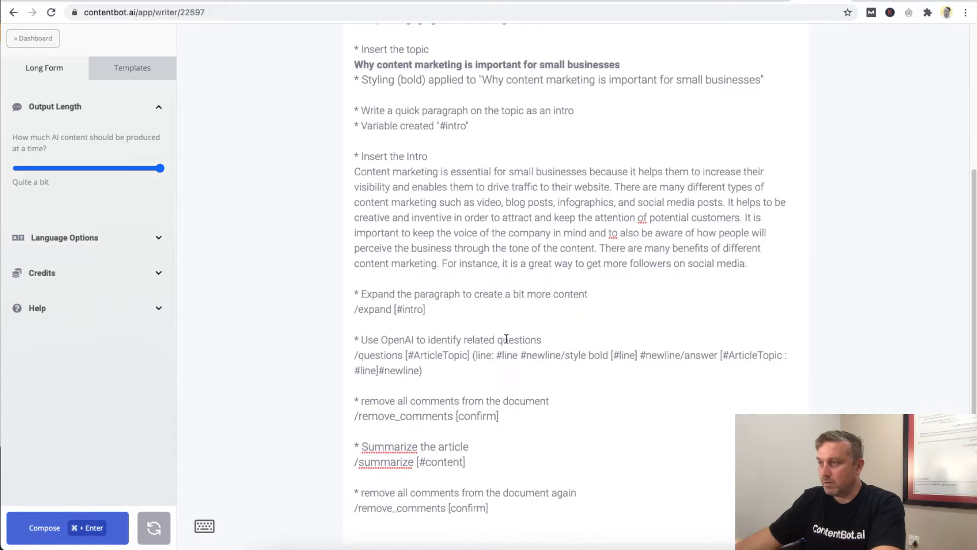
left_click(462, 306)
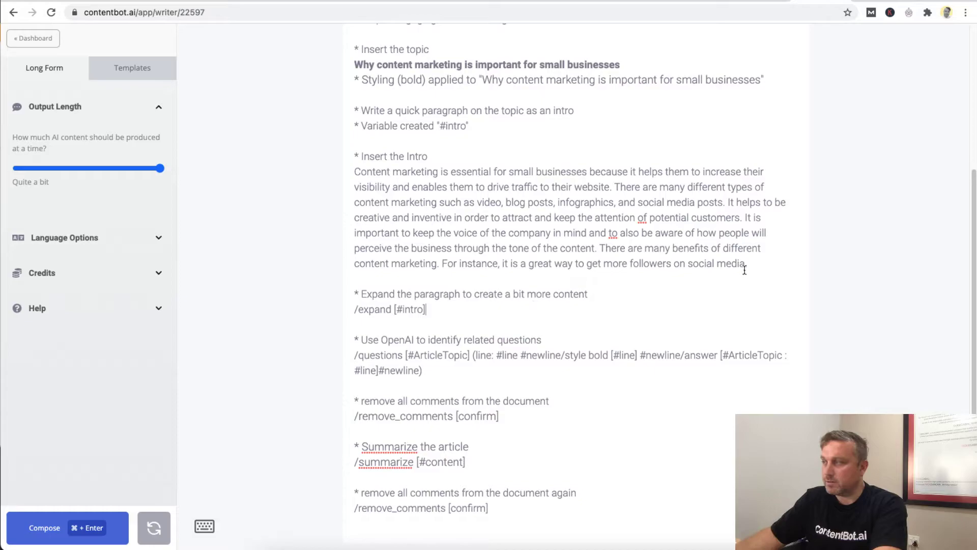
Step: Run /expand [#intro] to add video content marketing paragraphs after the intro
left_click_drag(748, 264, 644, 248)
left_click_drag(453, 222, 410, 217)
left_click(429, 233)
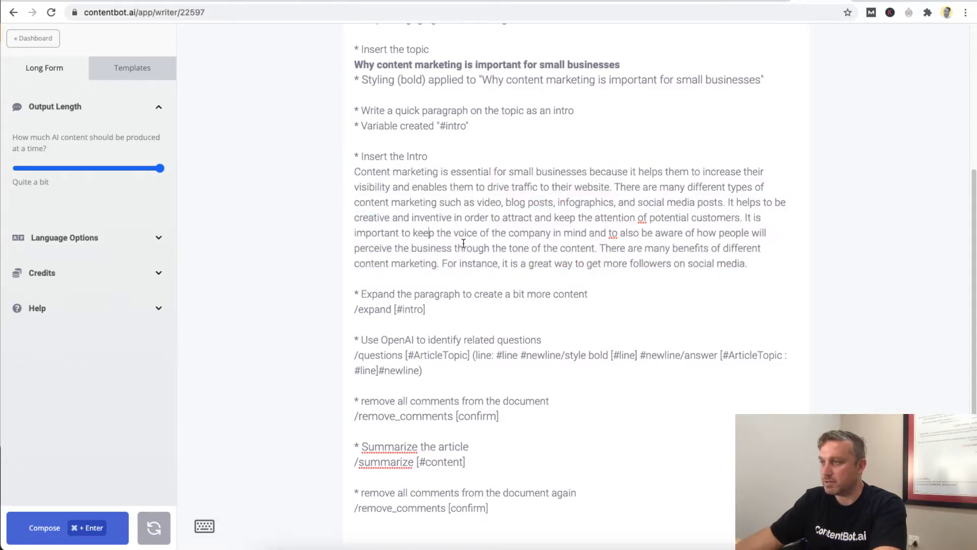
left_click(426, 309)
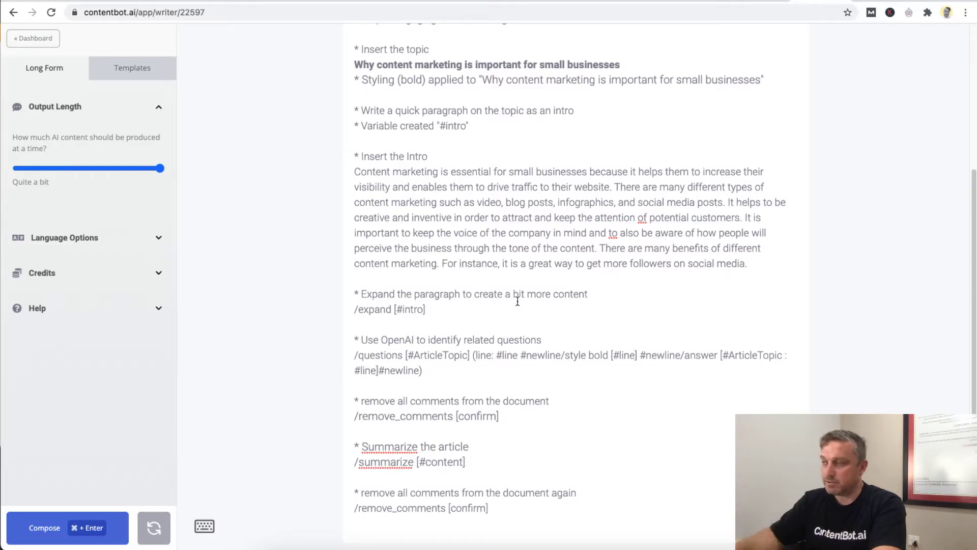
left_click_drag(749, 264, 348, 171)
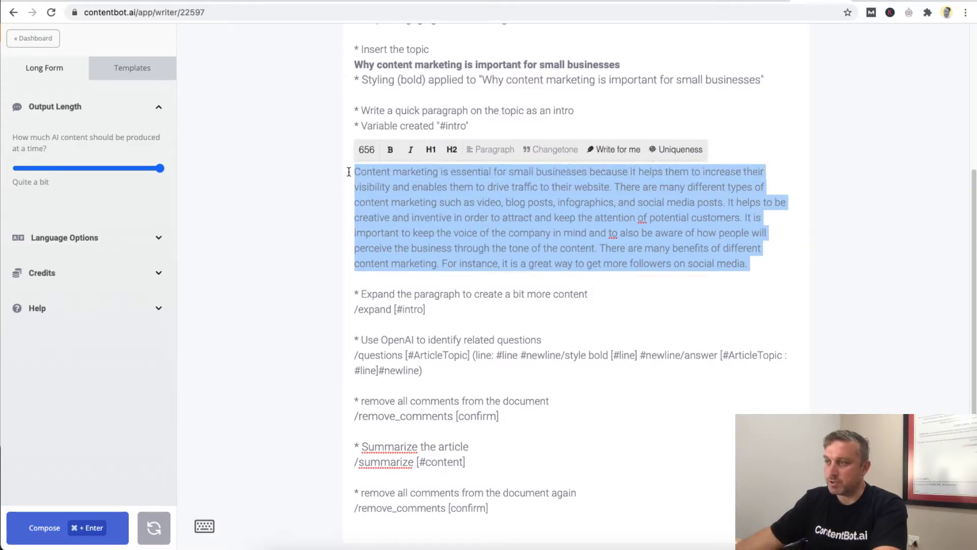
left_click(448, 212)
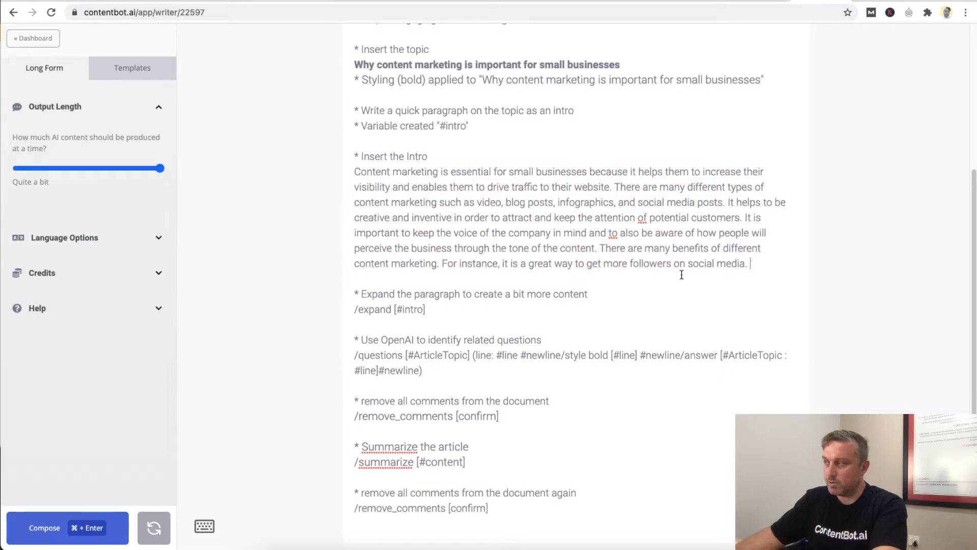
triple_click(474, 297)
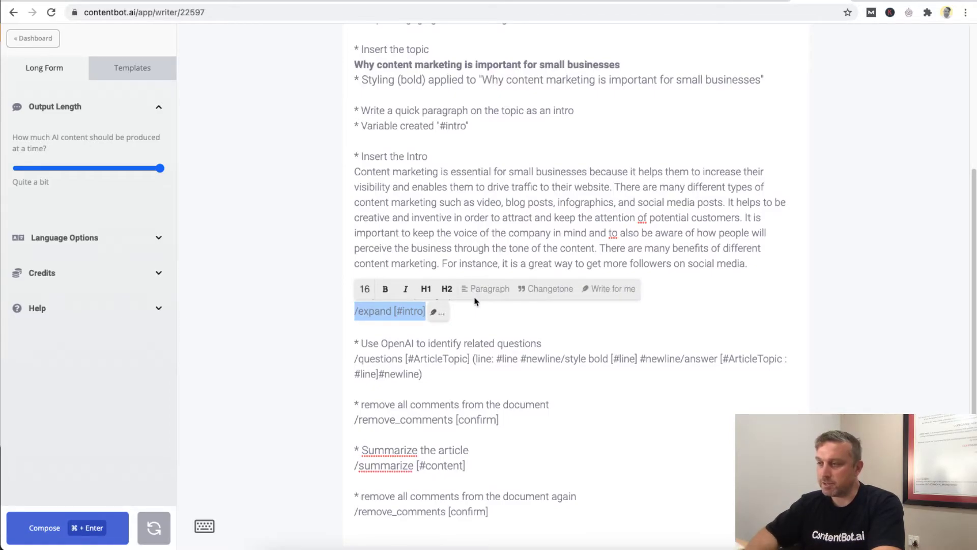
key("super+Return")
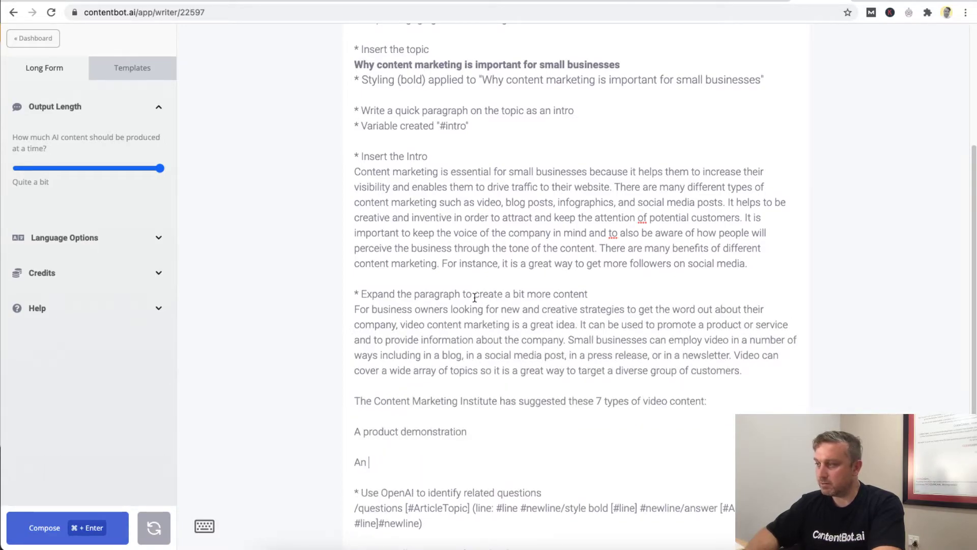
Step: Delete the generated seven-item list of video content types
scroll(587, 346, "down", 5)
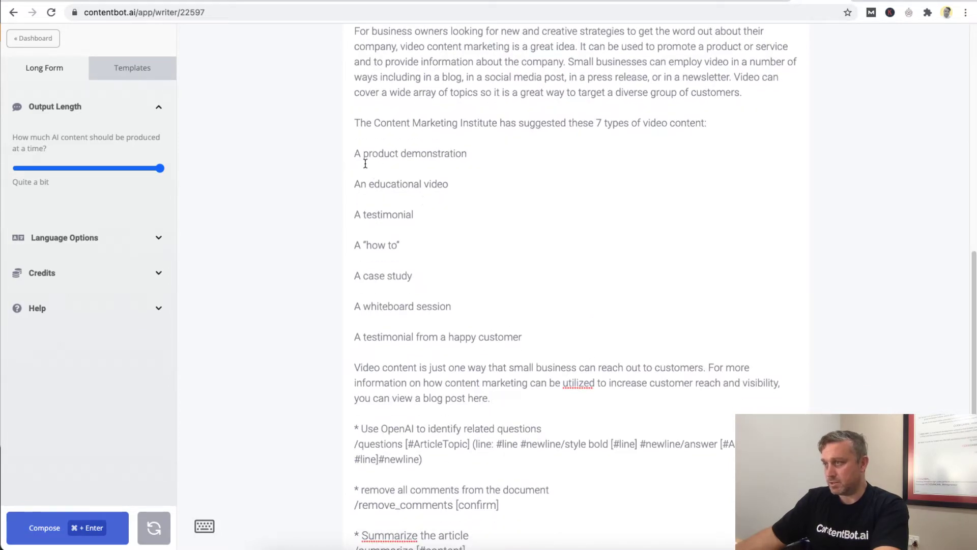
left_click_drag(356, 125, 593, 336)
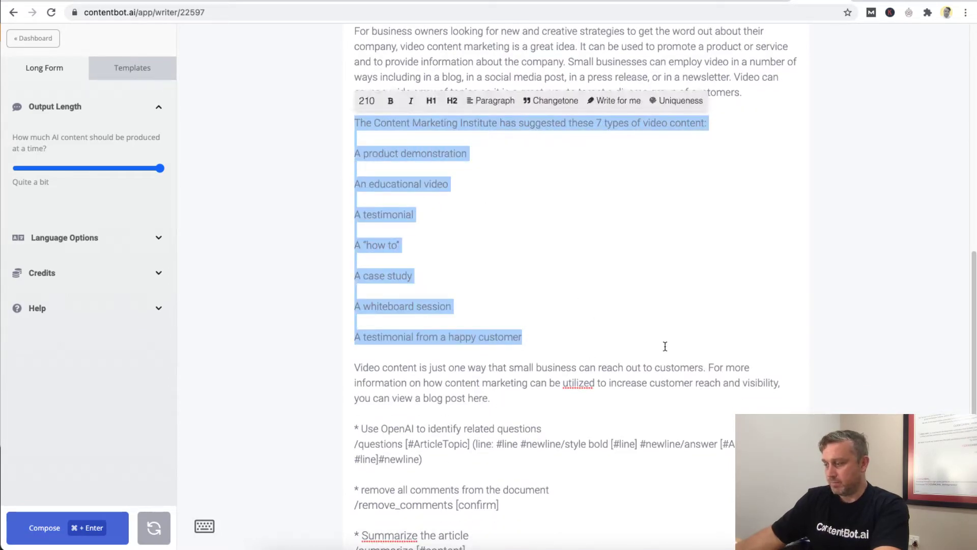
key("BackSpace")
key("BackSpace")
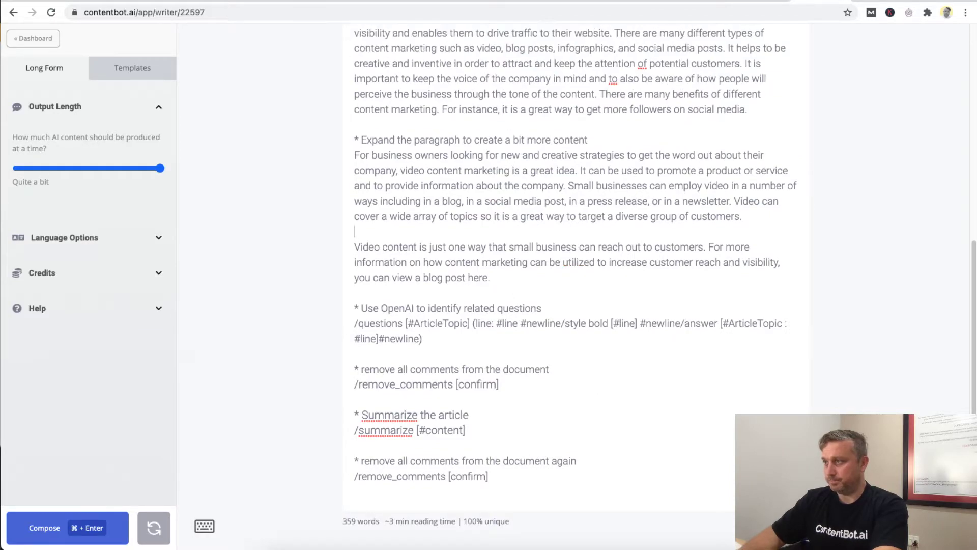
scroll(595, 346, "up", 1)
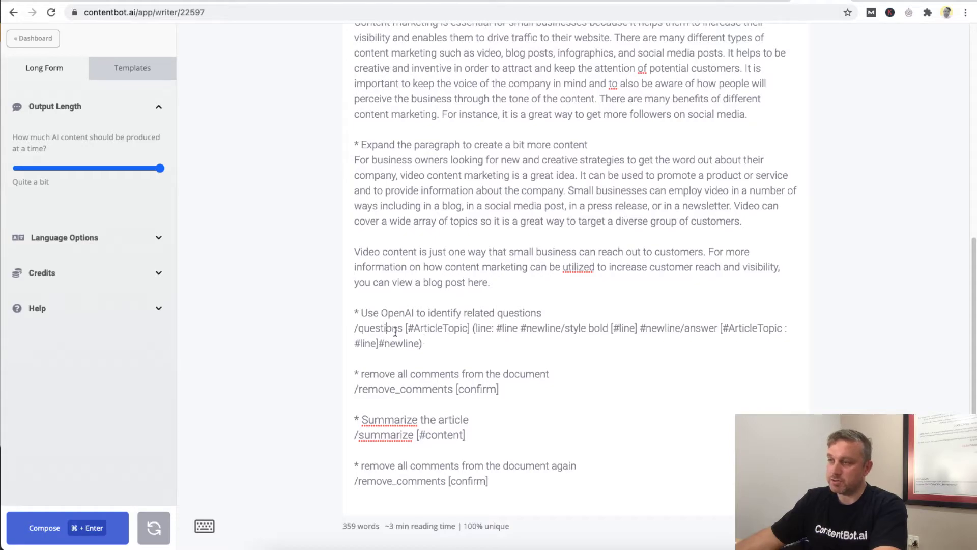
left_click(206, 525)
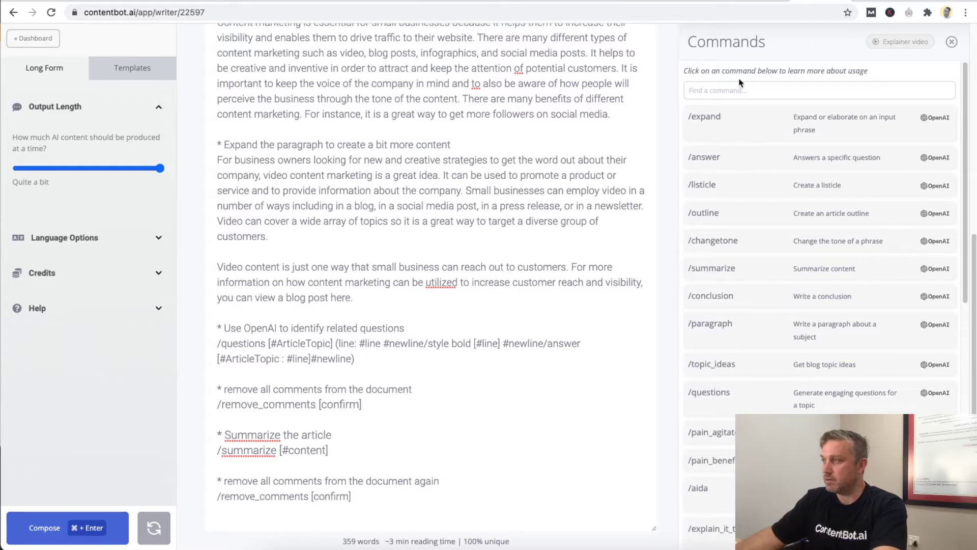
left_click_drag(965, 152, 963, 256)
scroll(769, 348, "up", 4)
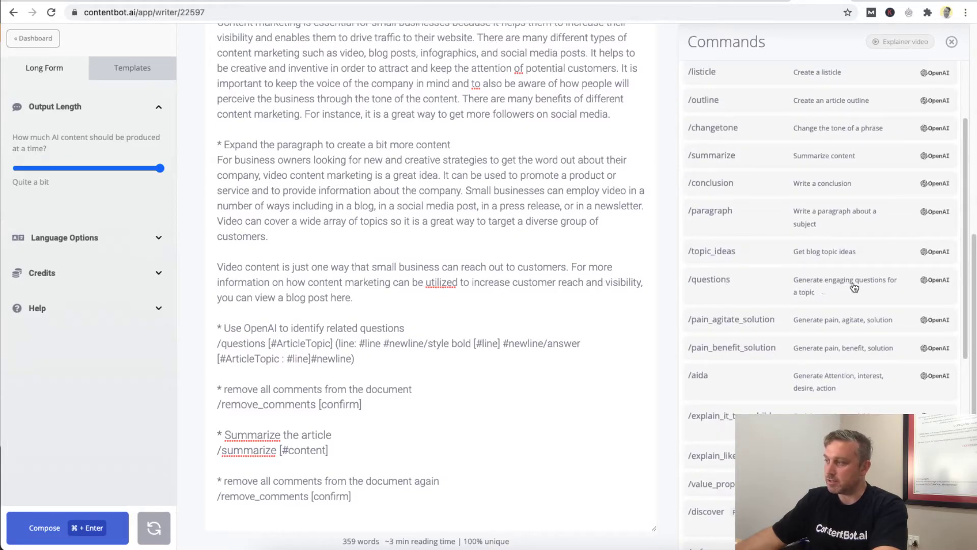
left_click(809, 298)
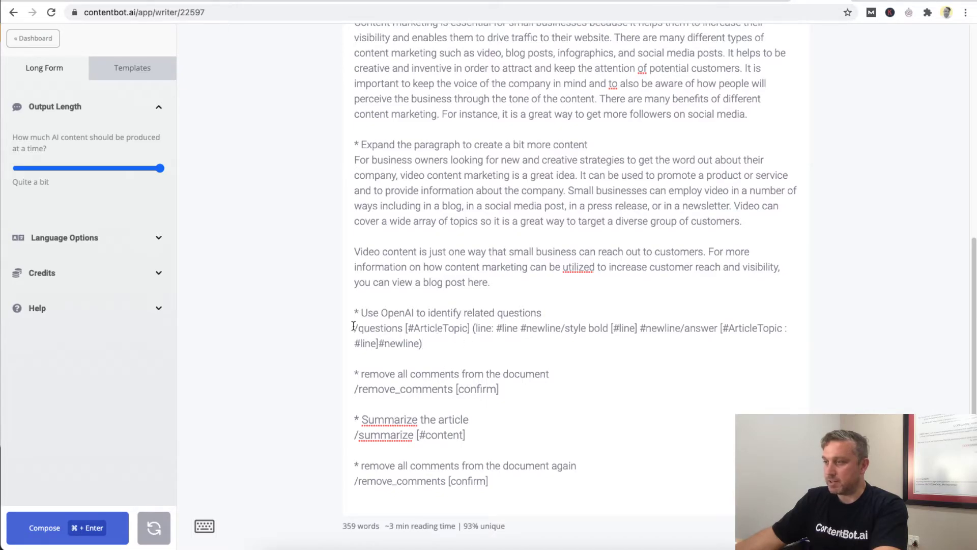
Step: Review the /questions command's newline and answer wording, then select the whole command paragraph
left_click_drag(354, 326, 427, 344)
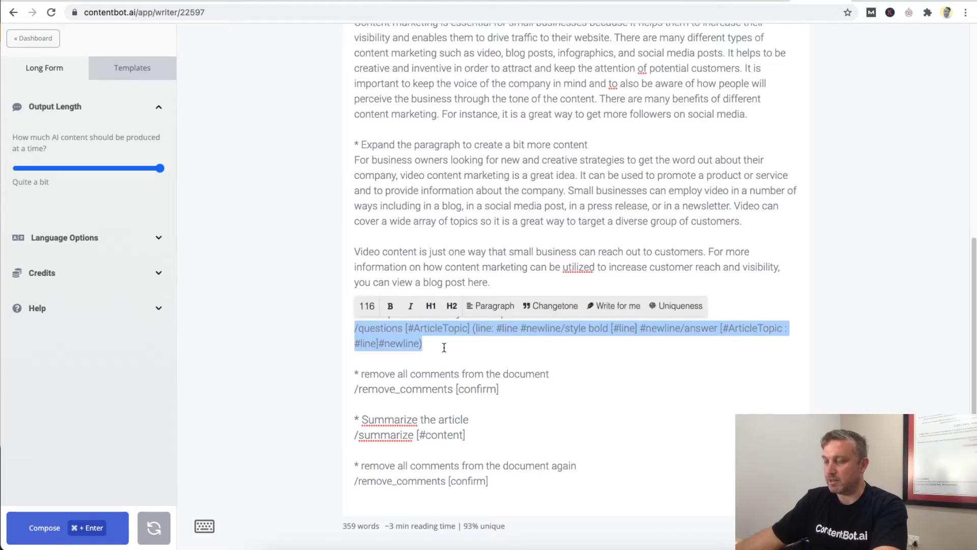
left_click(440, 345)
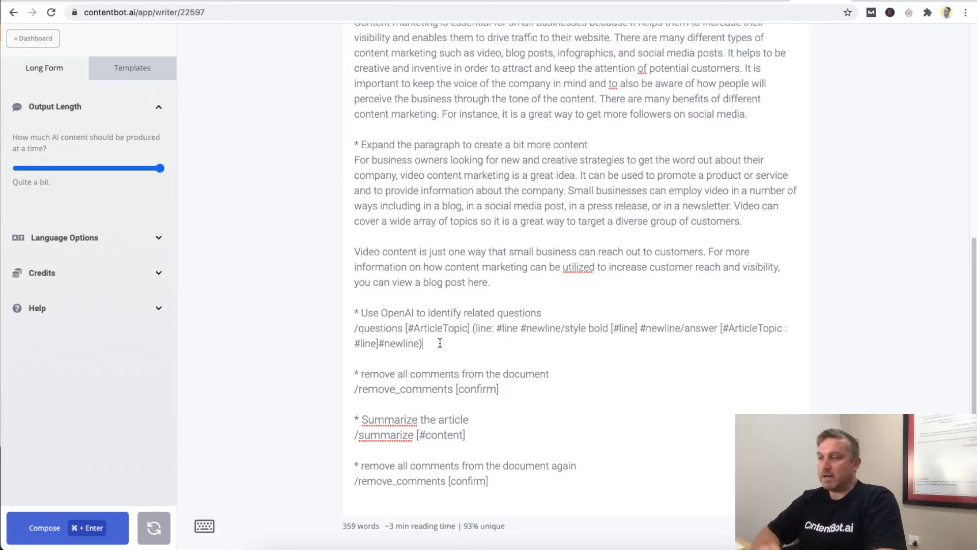
double_click(550, 331)
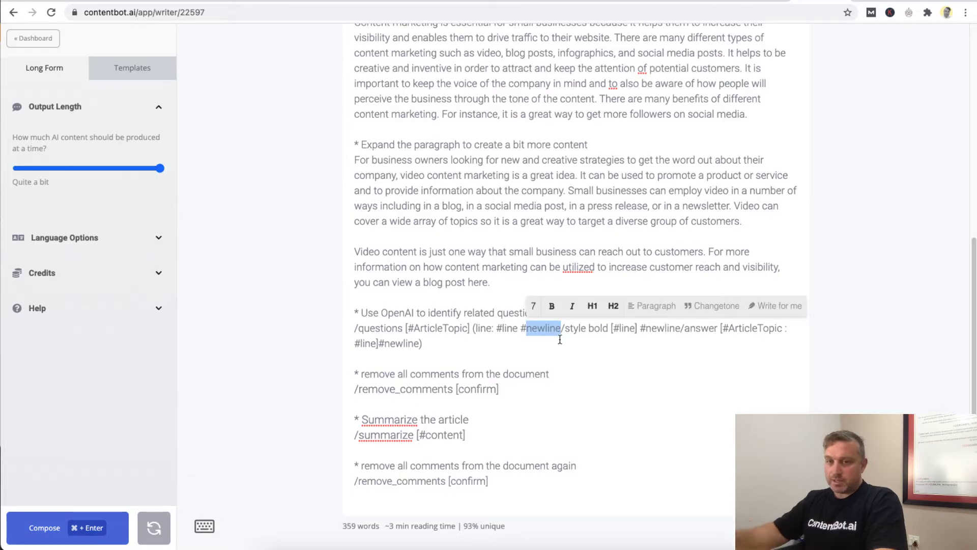
left_click(565, 333)
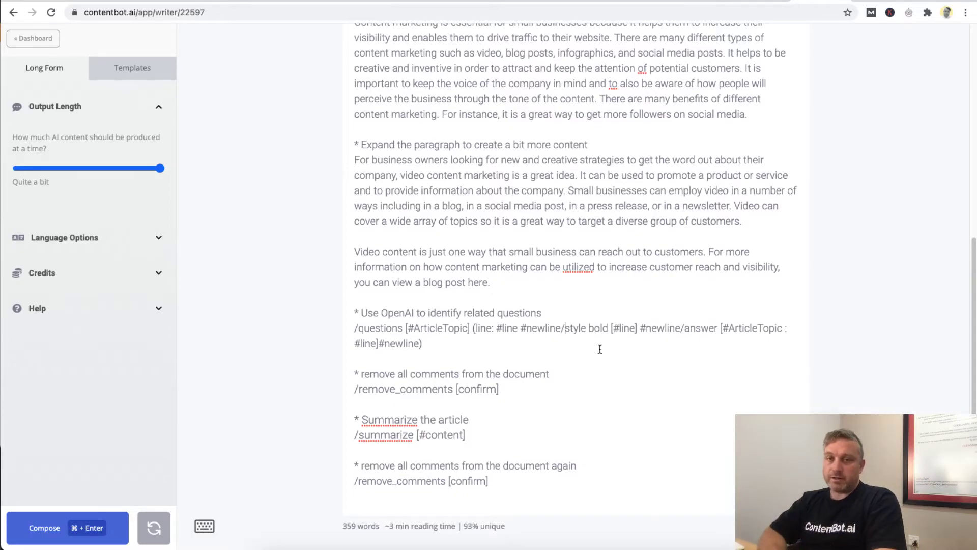
double_click(359, 345)
left_click(436, 350)
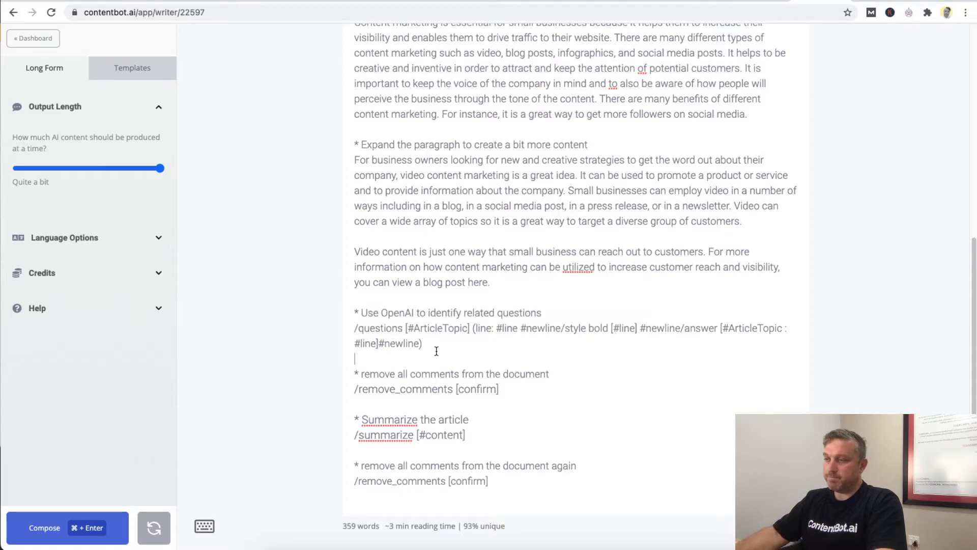
left_click_drag(679, 329, 379, 347)
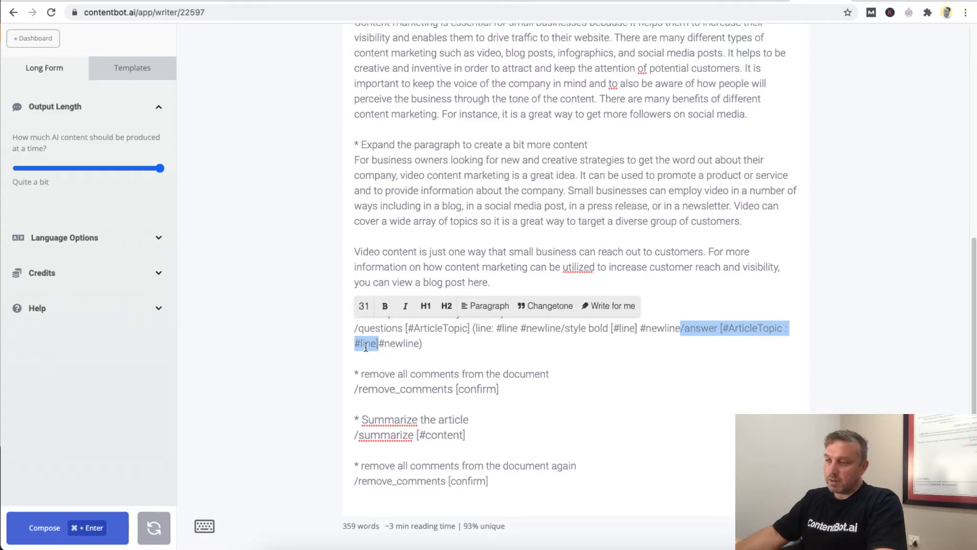
left_click(435, 348)
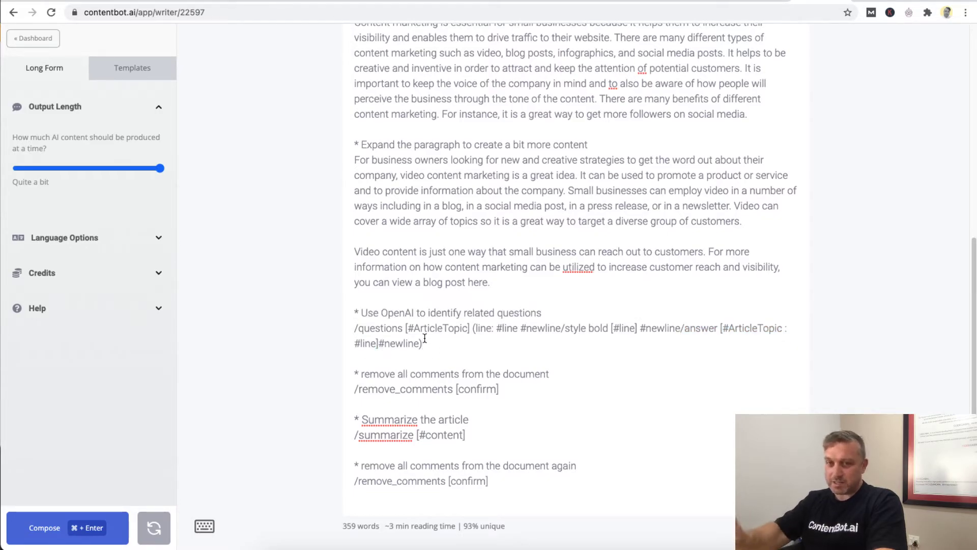
triple_click(424, 338)
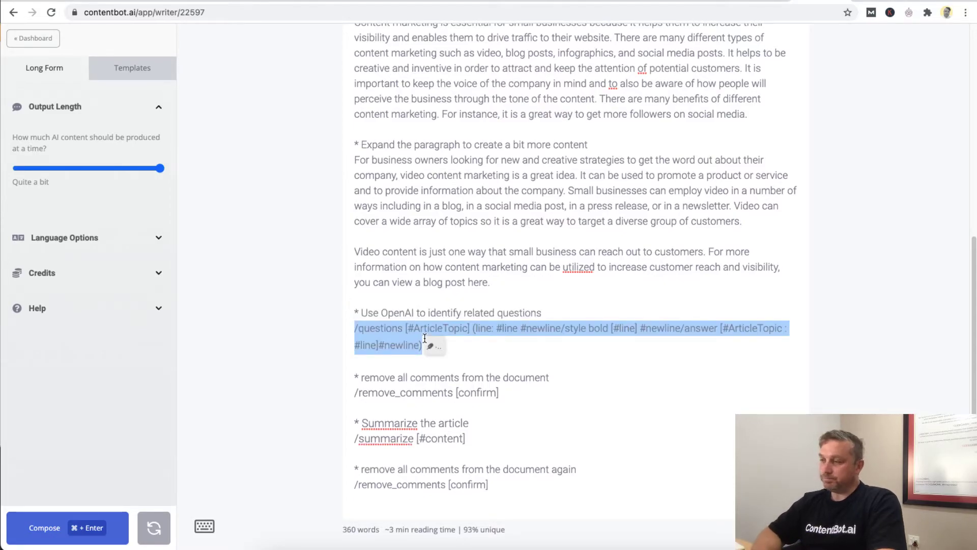
Step: Run /questions to generate five questions, then review the first question, /style bold and /answer lines
key("super+Return")
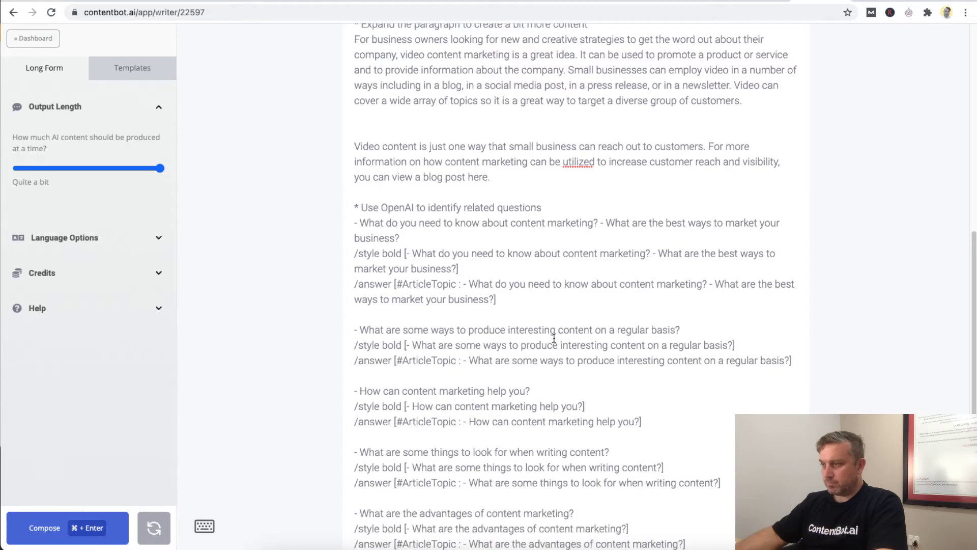
scroll(554, 338, "up", 2)
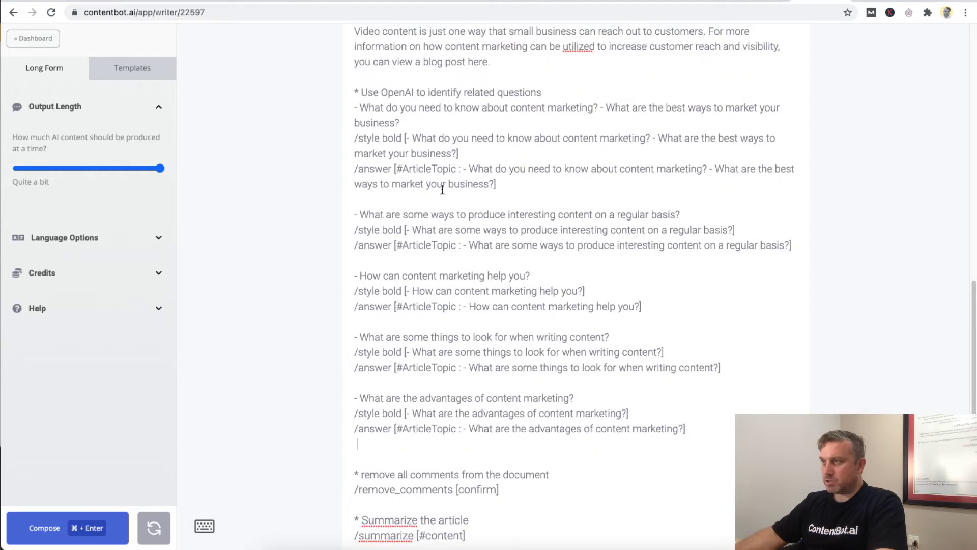
left_click_drag(355, 108, 401, 131)
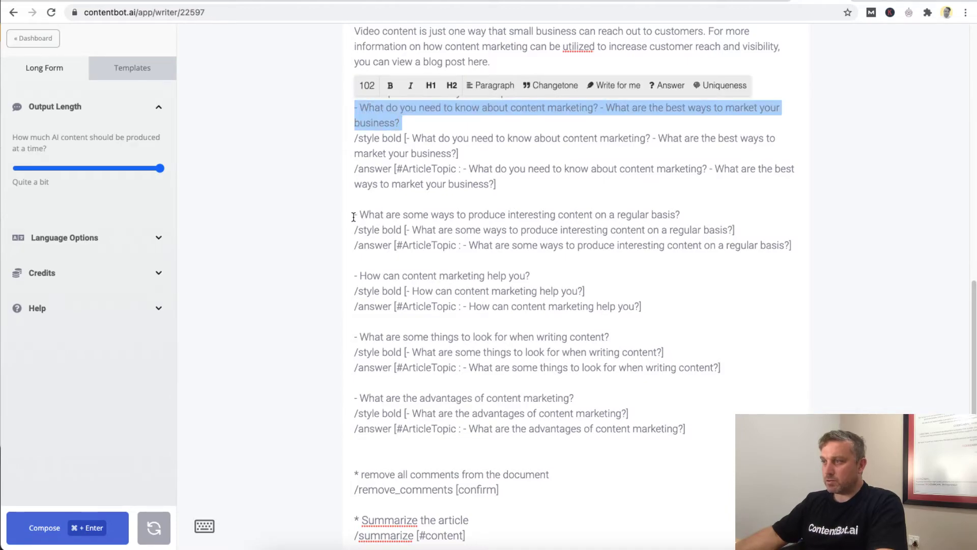
left_click_drag(355, 214, 353, 231)
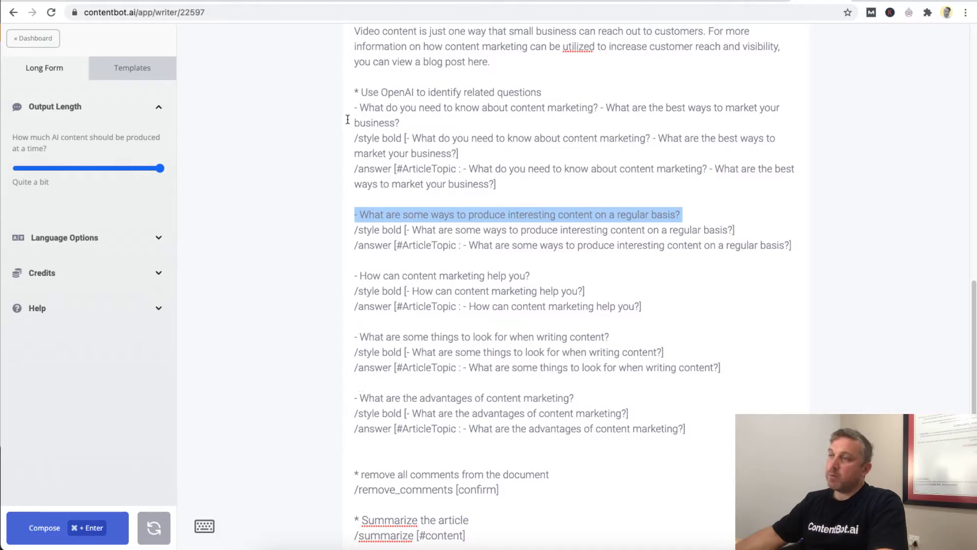
left_click(401, 123)
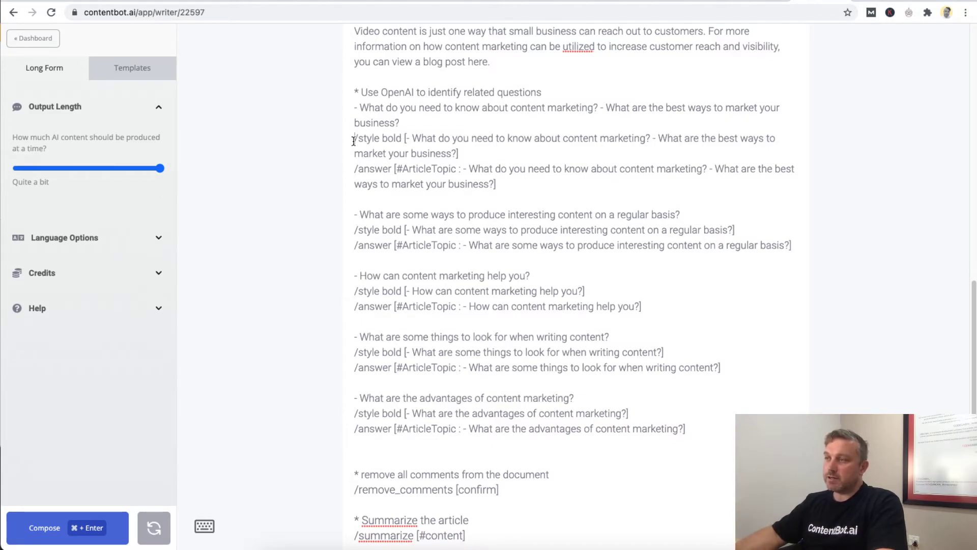
left_click_drag(353, 141, 461, 154)
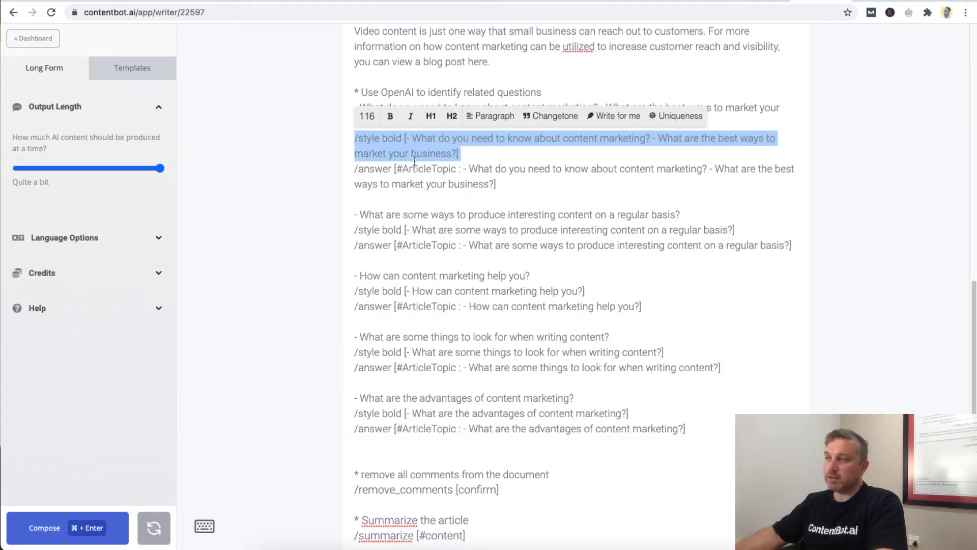
left_click(358, 171)
left_click_drag(356, 169, 498, 184)
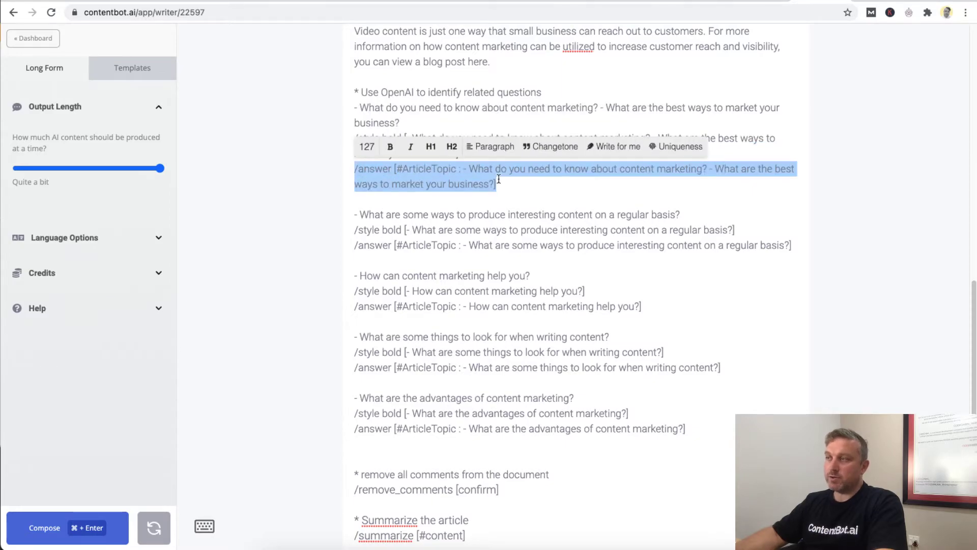
left_click(486, 169)
Step: Bold the first question, strip its stray dashes, and run its /answer command
left_click(460, 153)
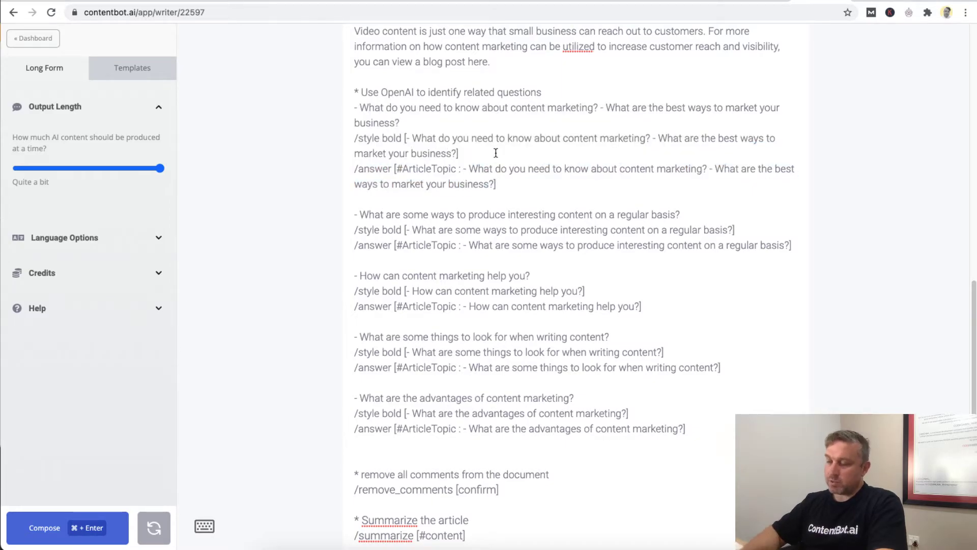
key("super+Return")
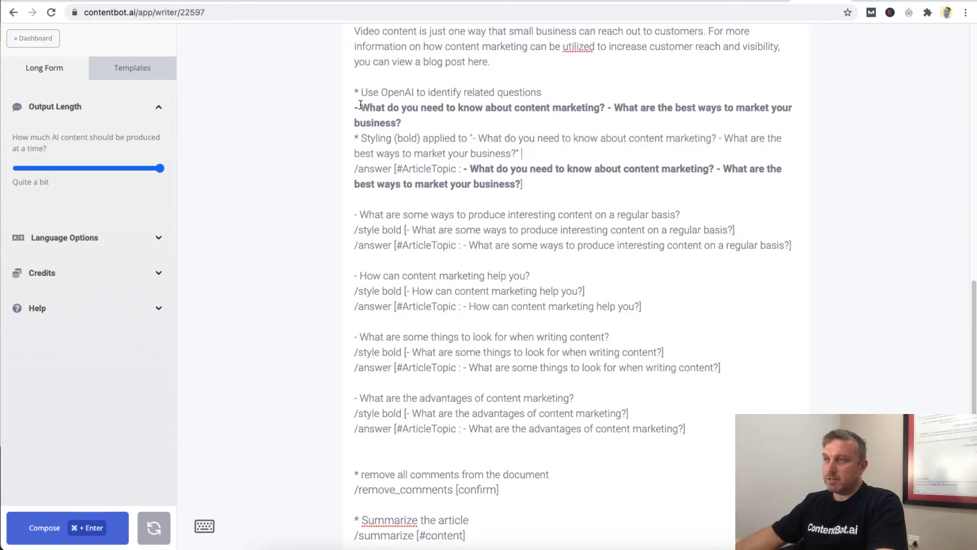
left_click_drag(353, 105, 410, 124)
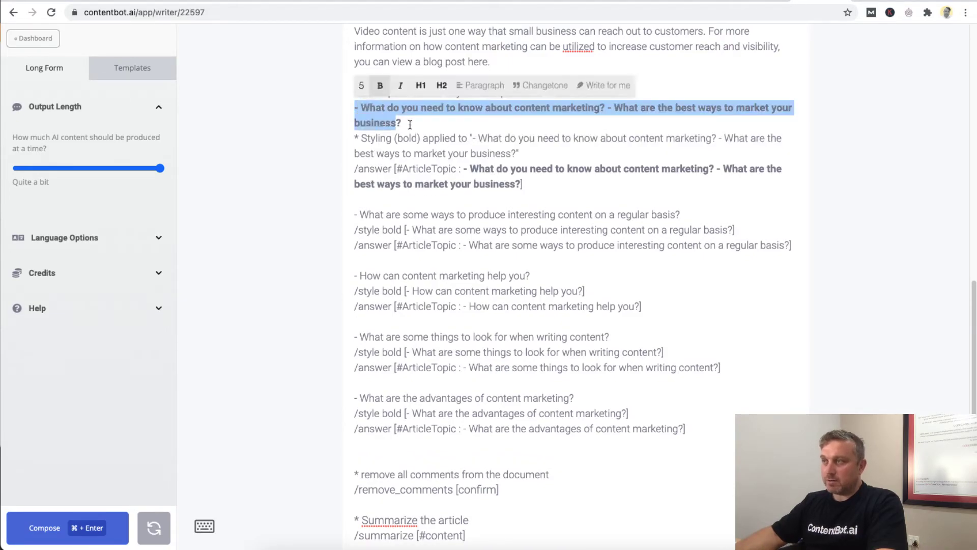
left_click(410, 124)
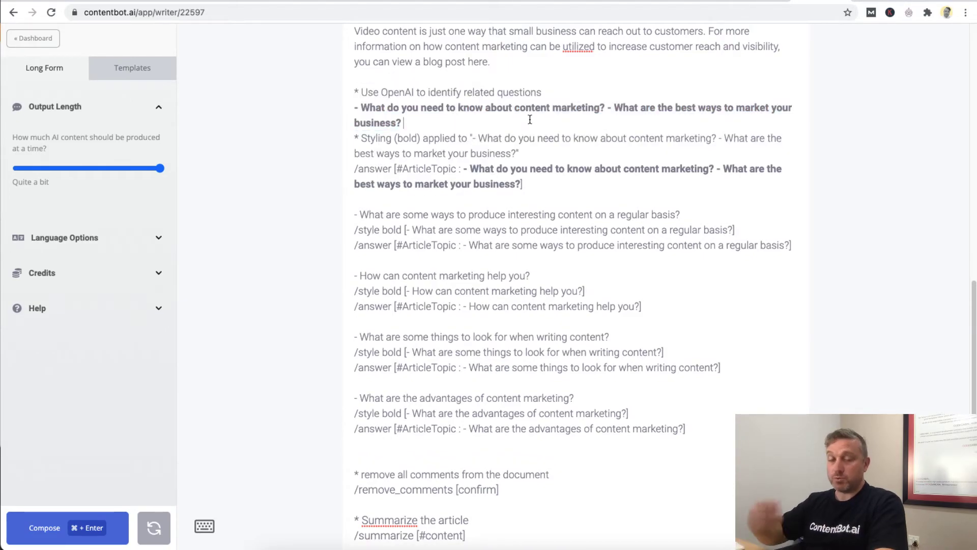
key("Delete")
key("Delete")
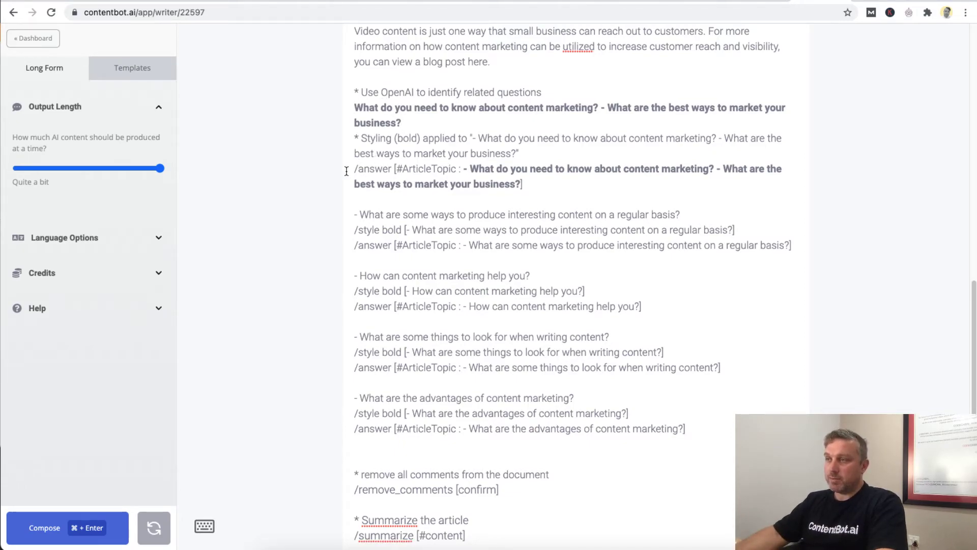
left_click_drag(347, 171, 382, 169)
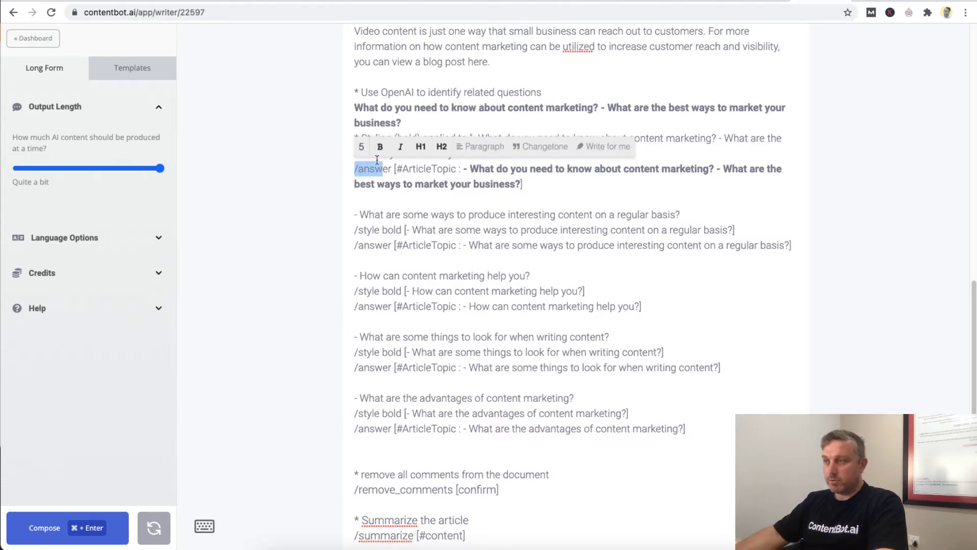
double_click(426, 168)
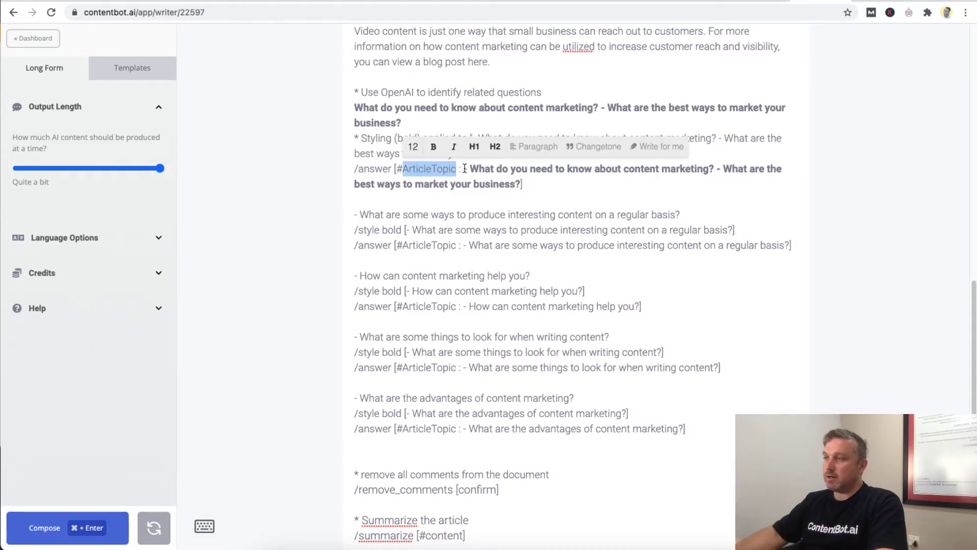
left_click(464, 169)
key("BackSpace")
key("BackSpace")
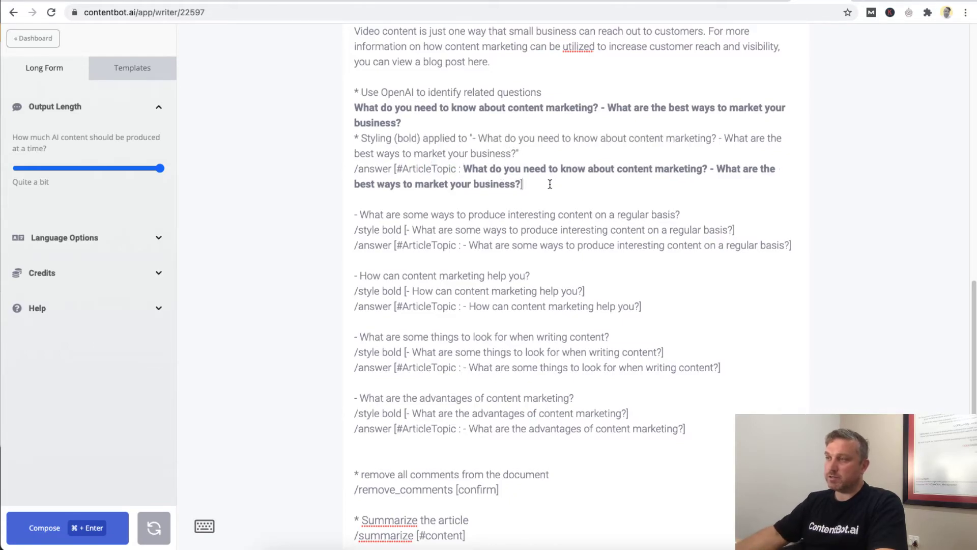
triple_click(551, 176)
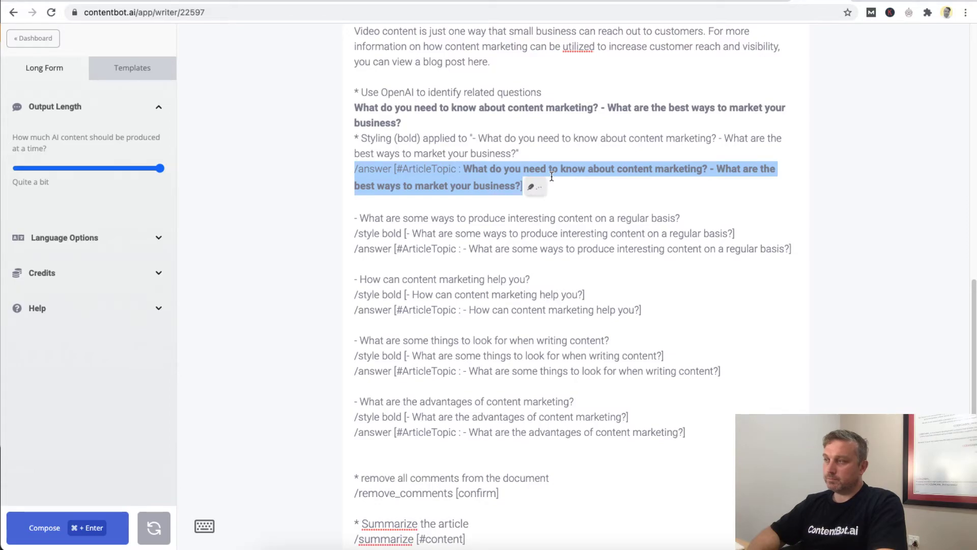
key("super+Return")
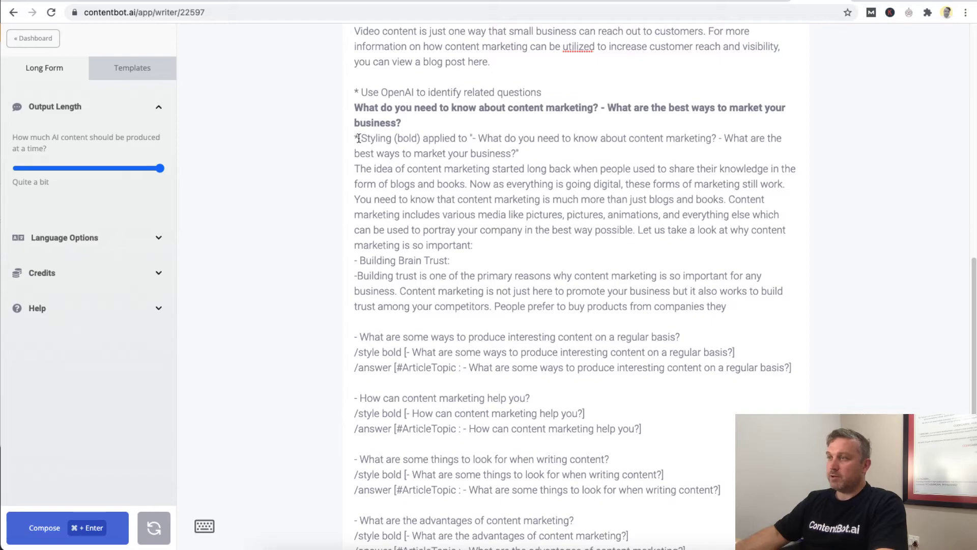
Step: Run the remaining bold-style and answer commands for the other questions, reaching 937 words
left_click_drag(357, 138, 519, 154)
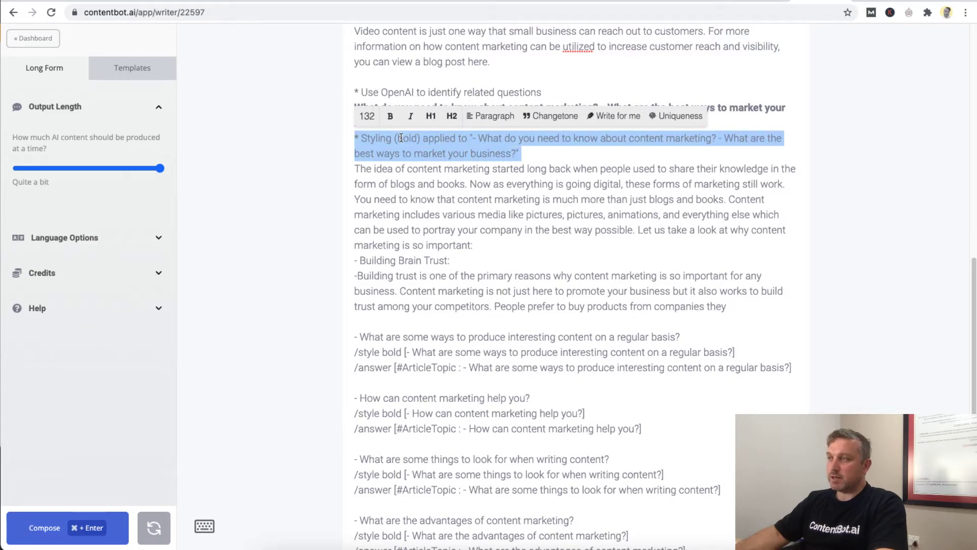
left_click(356, 91)
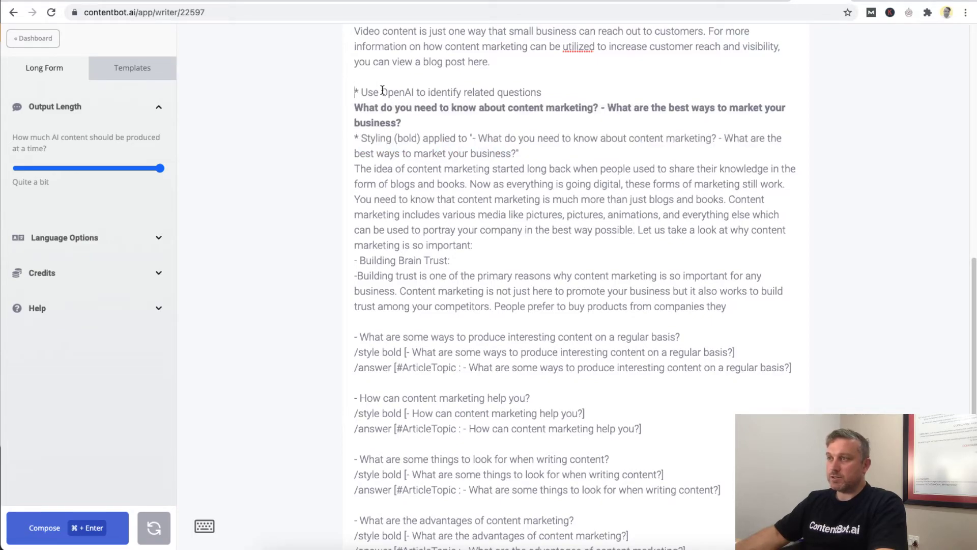
left_click(558, 95, "shift")
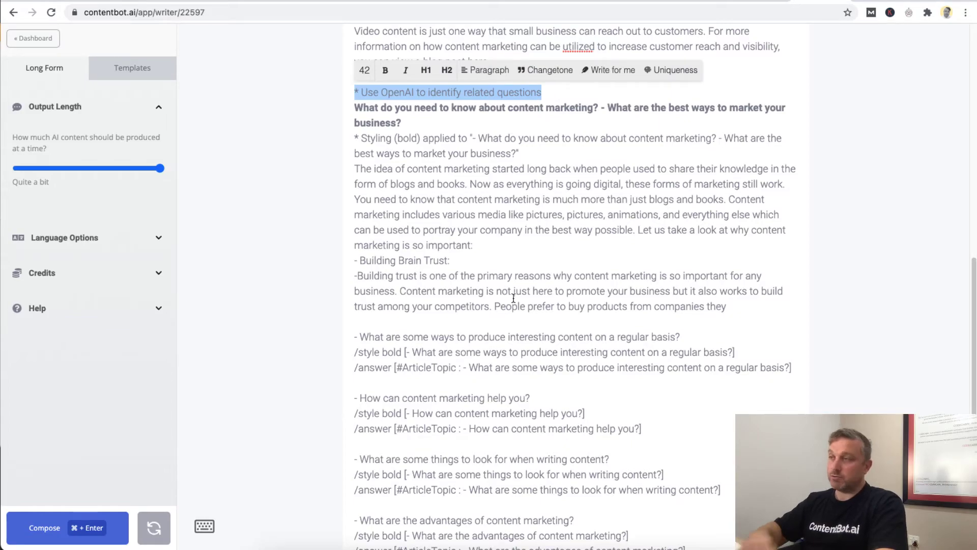
left_click(456, 240)
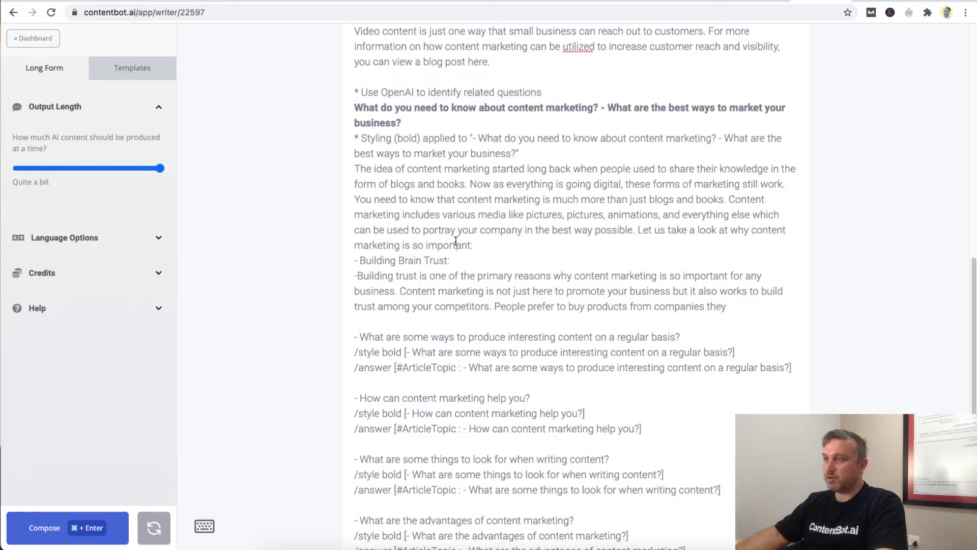
scroll(438, 204, "down", 1)
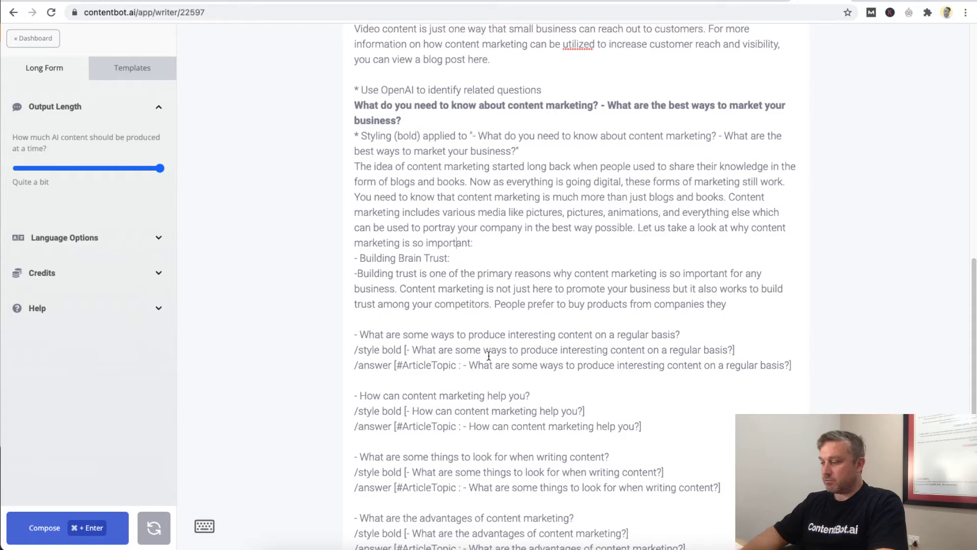
key("super+Return")
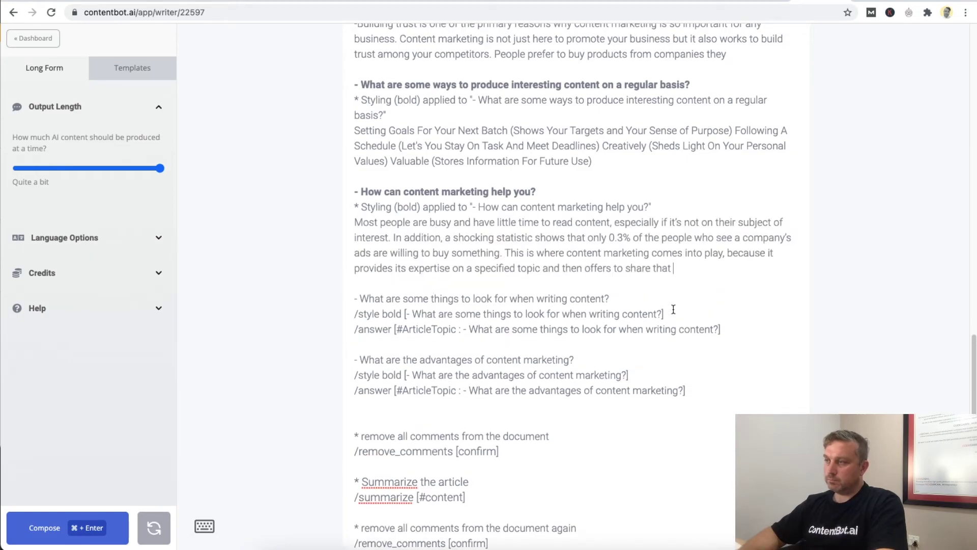
left_click_drag(361, 85, 693, 84)
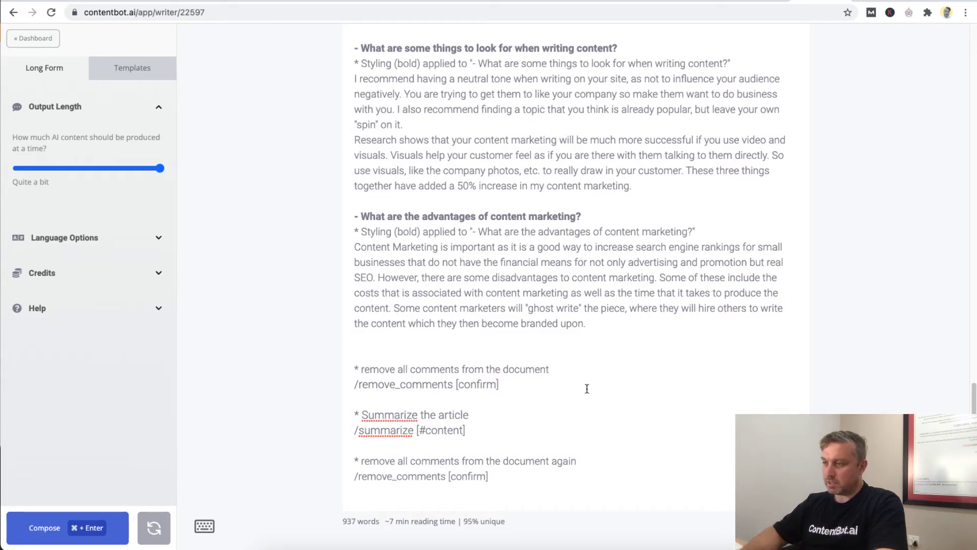
Step: Run the comment-removal command and delete the two header lines at the top
key("super+Return")
scroll(587, 389, "up", 9)
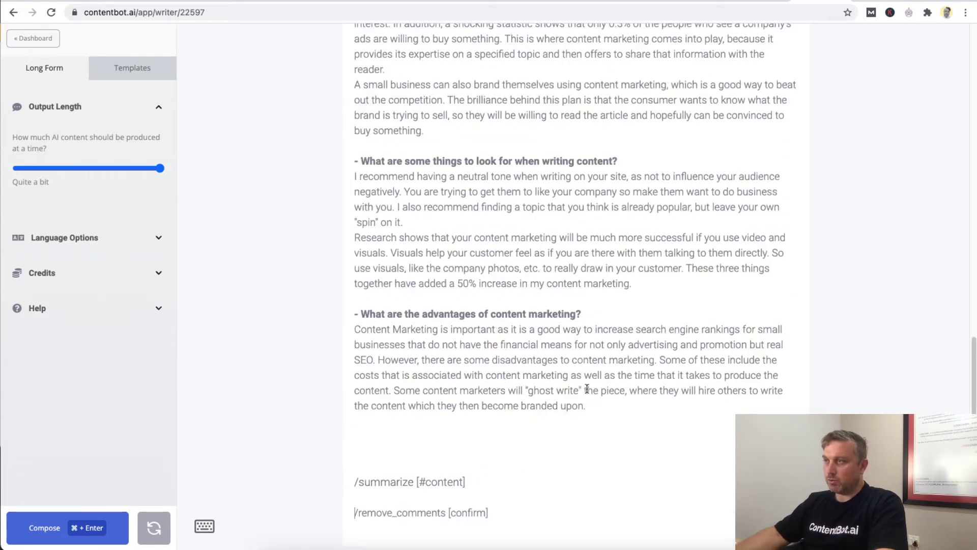
scroll(586, 388, "up", 8)
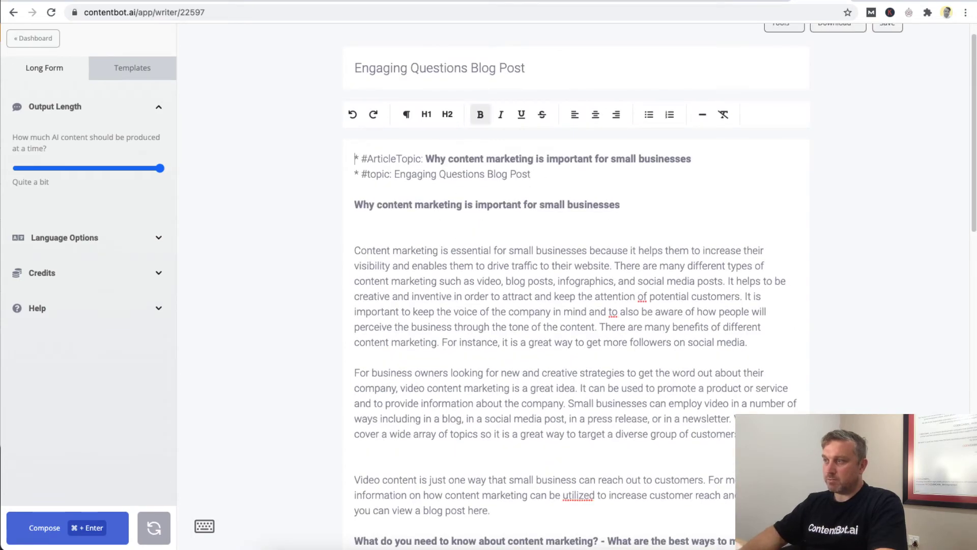
left_click_drag(355, 158, 532, 174)
key("BackSpace")
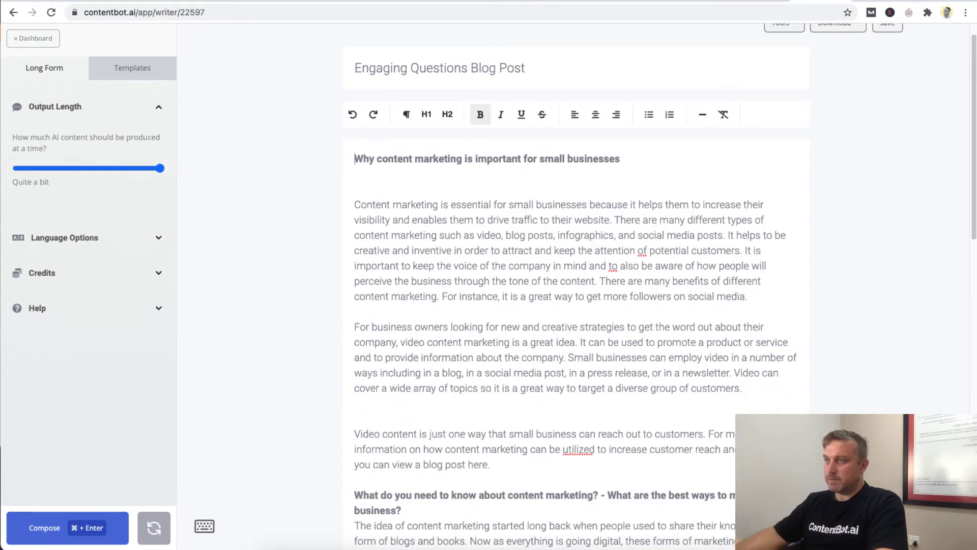
Step: Remove blank lines above /summarize [#content], run it for a summary, then run /remove_comments
scroll(602, 277, "down", 15)
scroll(602, 287, "down", 4)
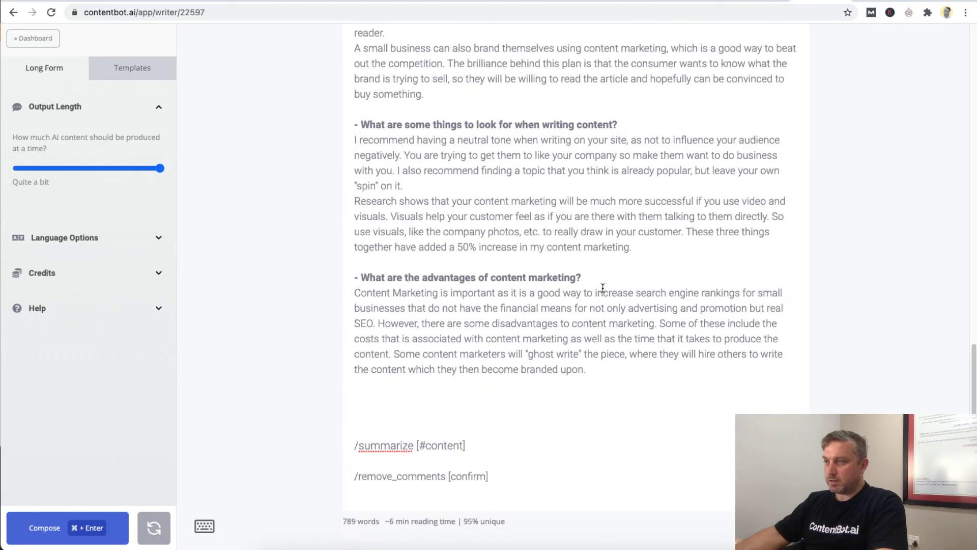
left_click(355, 431)
key("BackSpace")
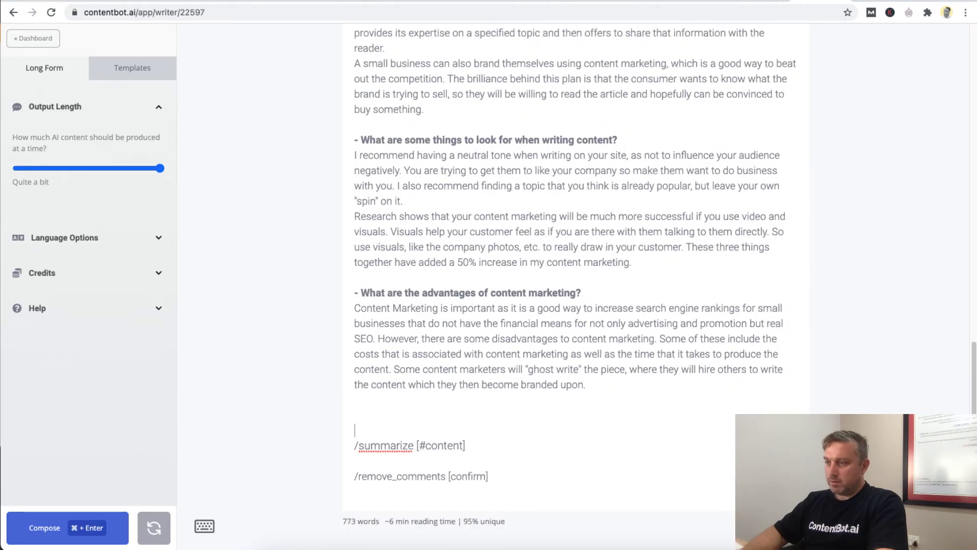
key("Delete")
key("Delete")
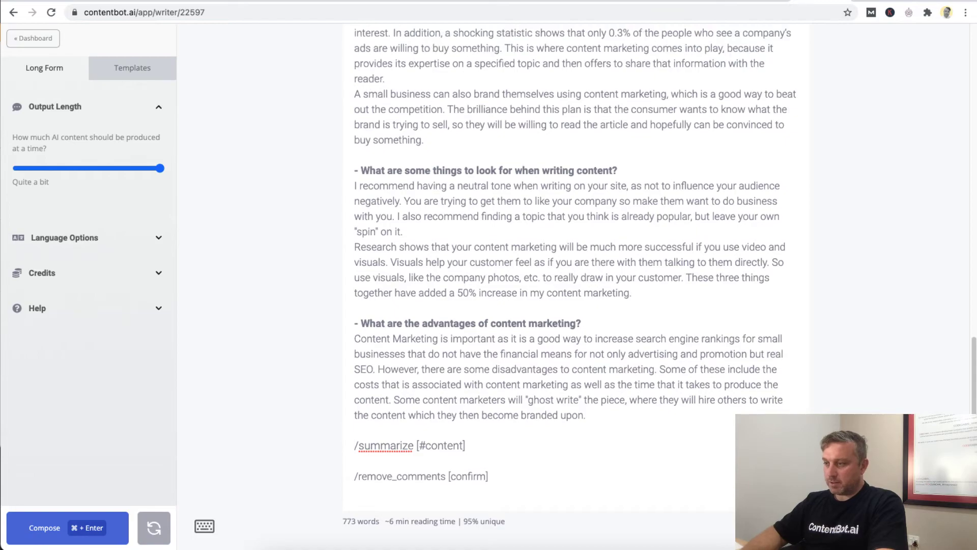
key("shift+End")
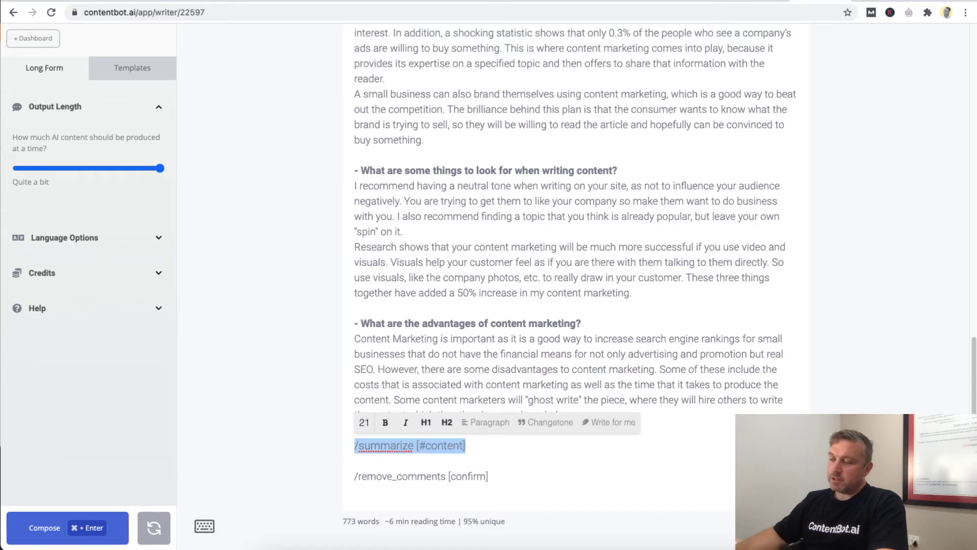
left_click(451, 338)
left_click(417, 446)
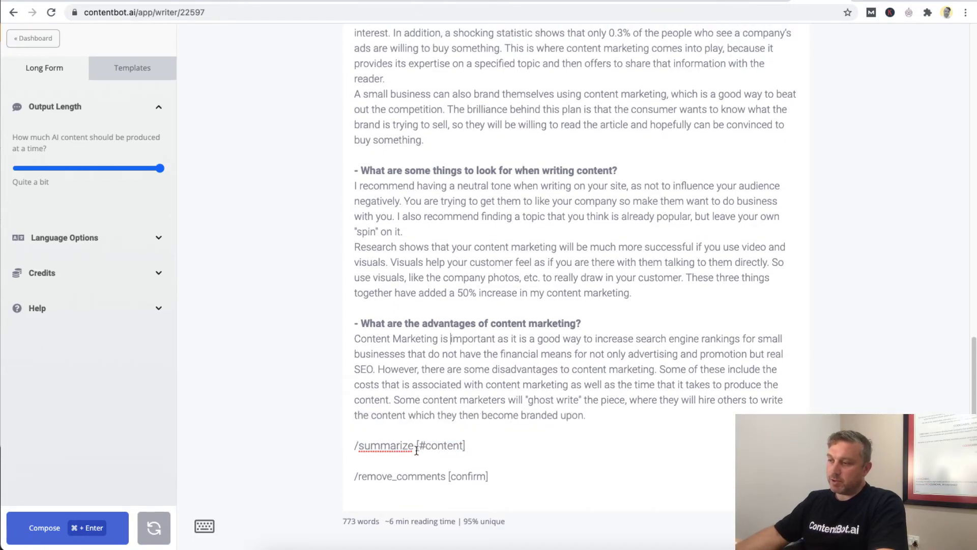
left_click(463, 446)
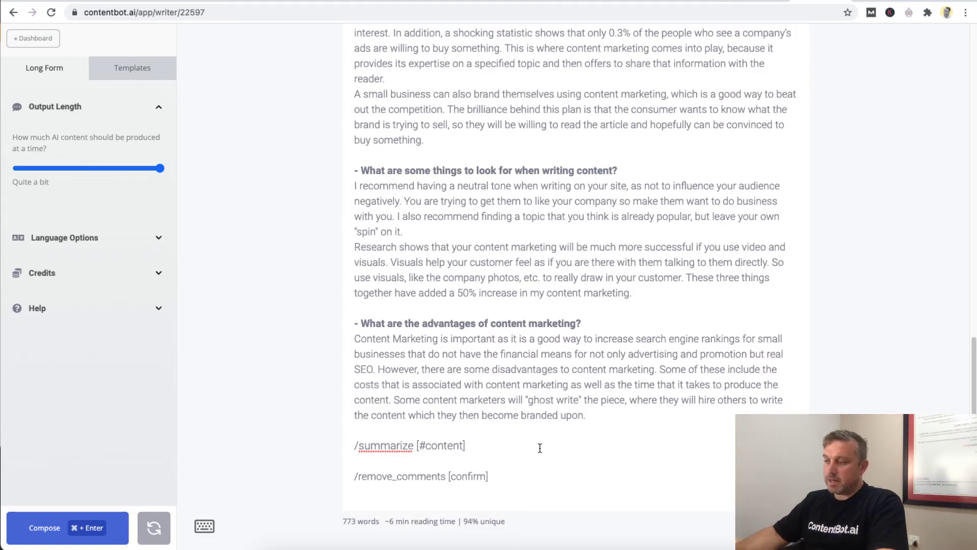
key("super+shift+Left")
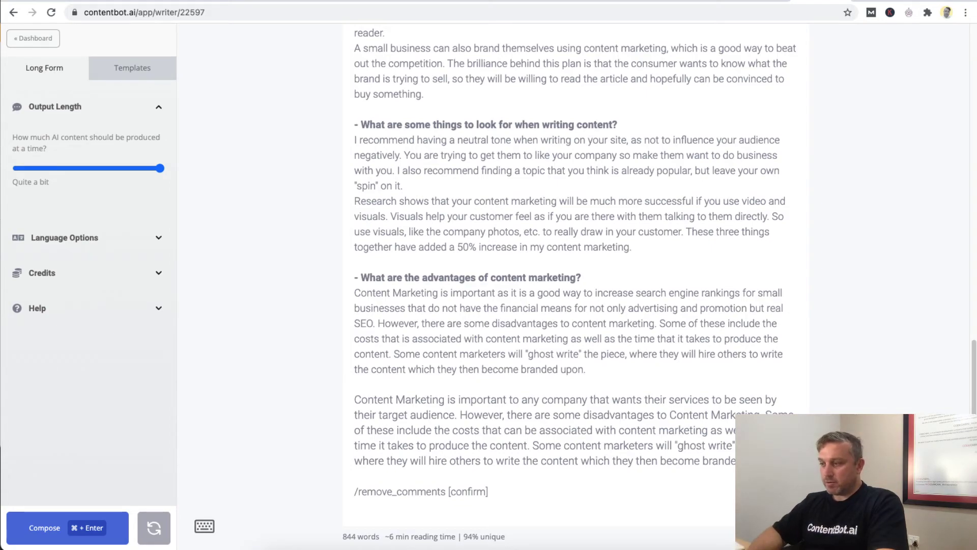
key("super+Return")
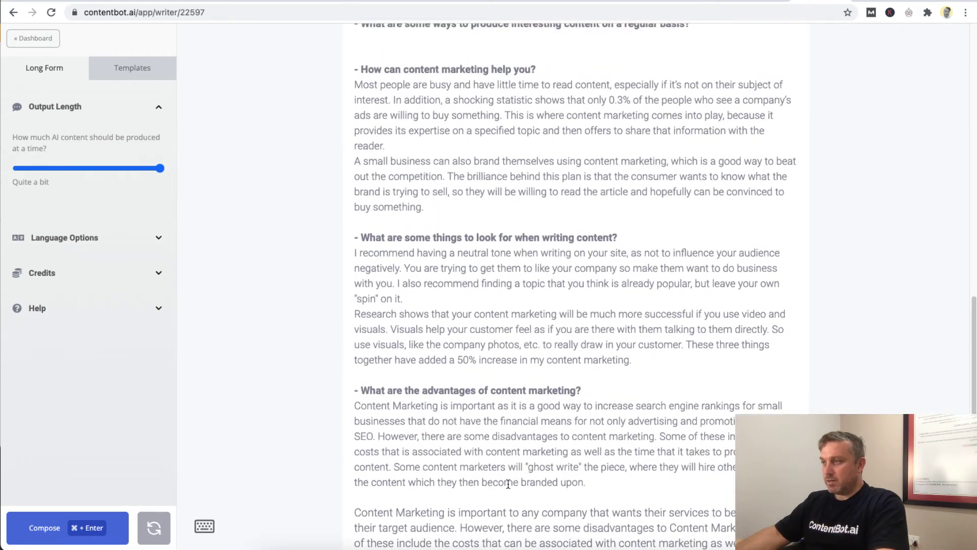
Step: Try the Answer action on the 'producing interesting content' question, then delete its result
scroll(508, 483, "up", 5)
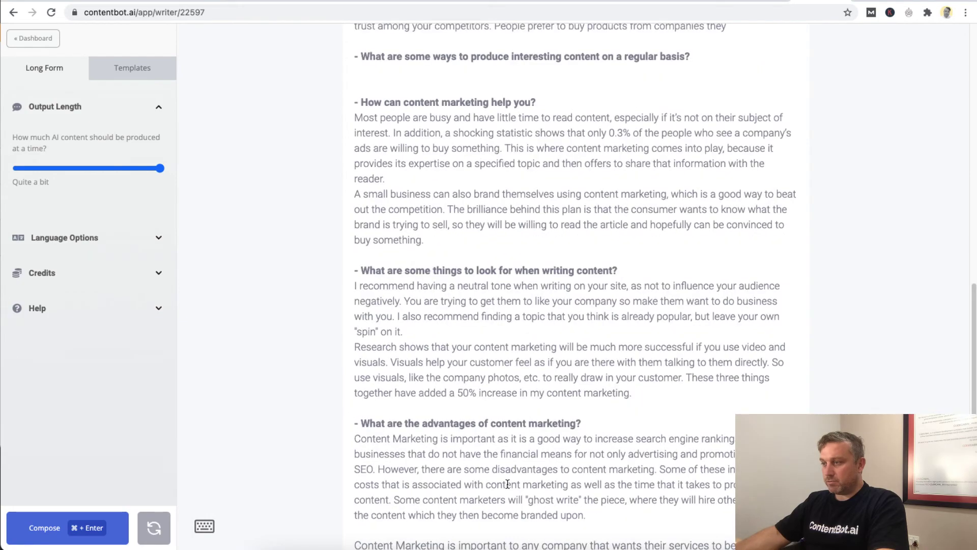
scroll(508, 483, "up", 6)
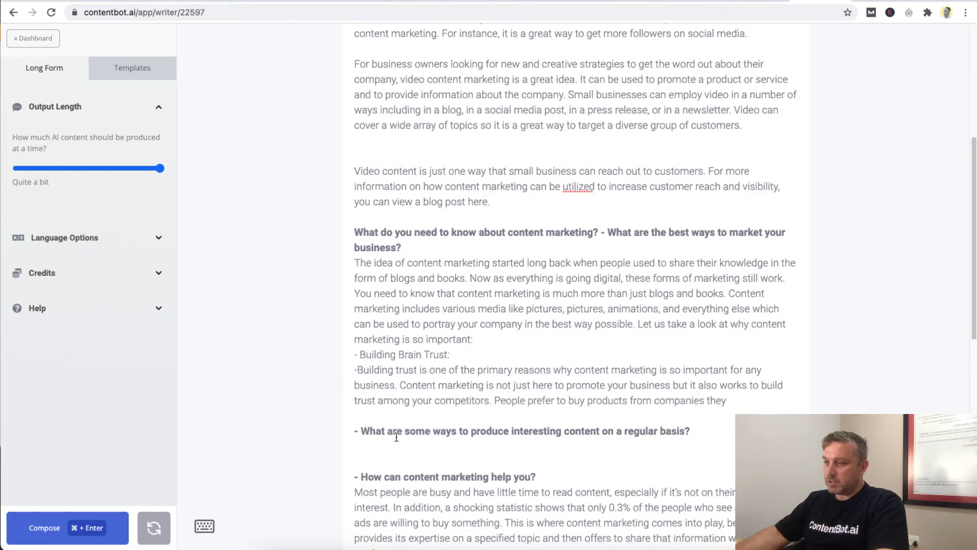
left_click(379, 446)
scroll(392, 360, "down", 3)
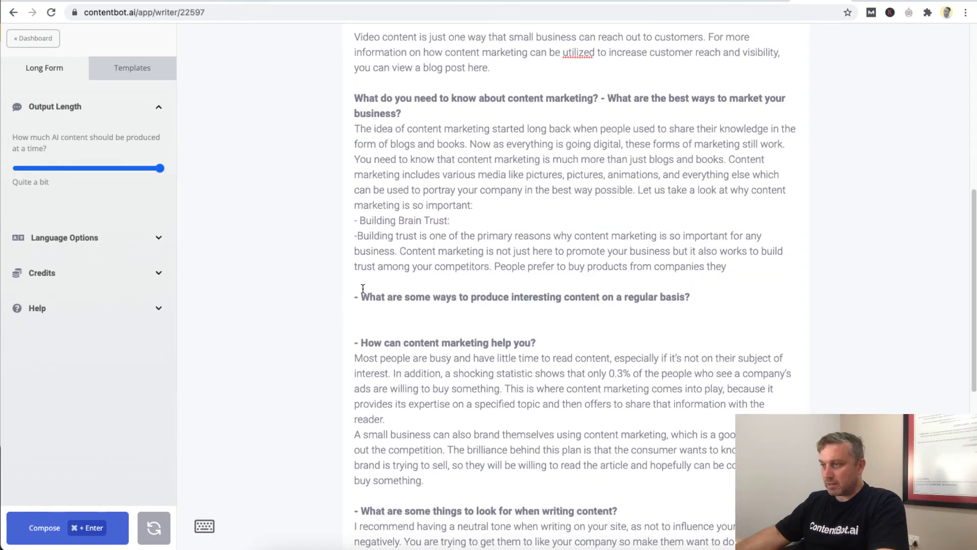
left_click_drag(361, 294, 691, 298)
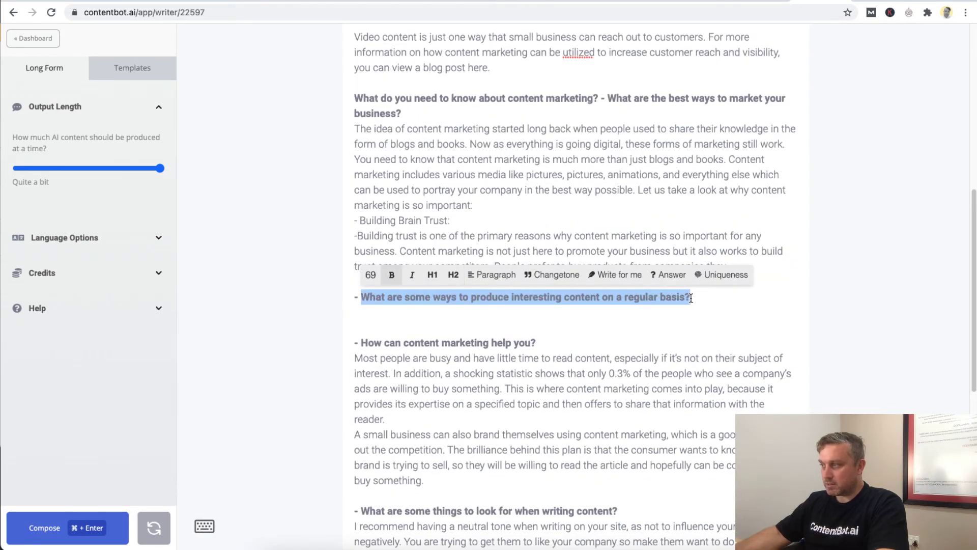
left_click(672, 278)
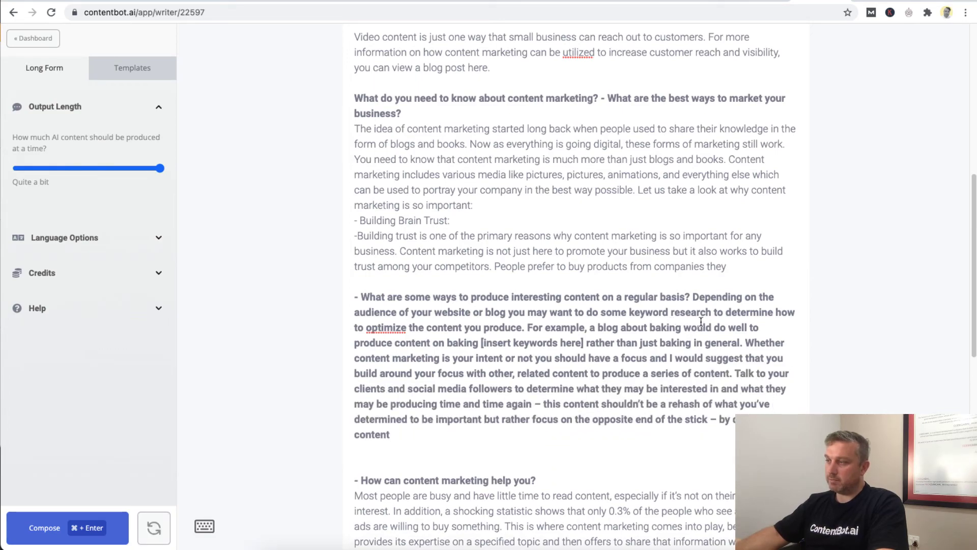
left_click(693, 298, "shift")
key("BackSpace")
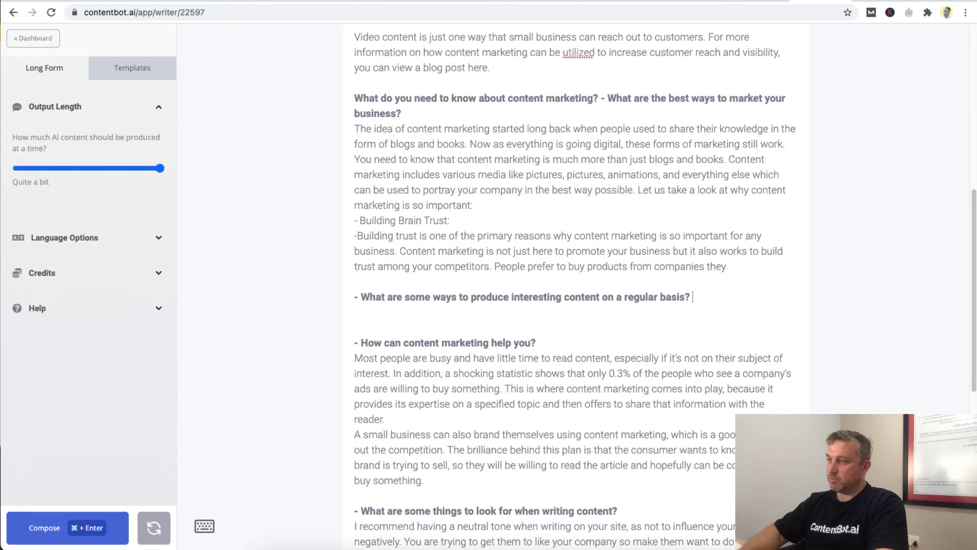
key("BackSpace")
Step: Rewrite the question as /answer [#ArticleTopic: …] and run it to generate three answer paragraphs
left_click(365, 300)
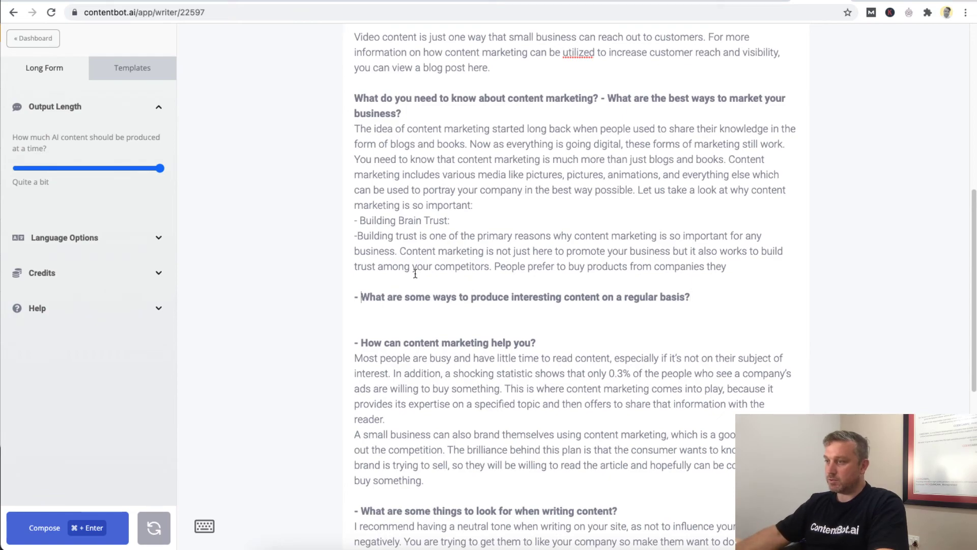
key("BackSpace")
key("BackSpace")
type("/as")
key("BackSpace")
type("nswer ")
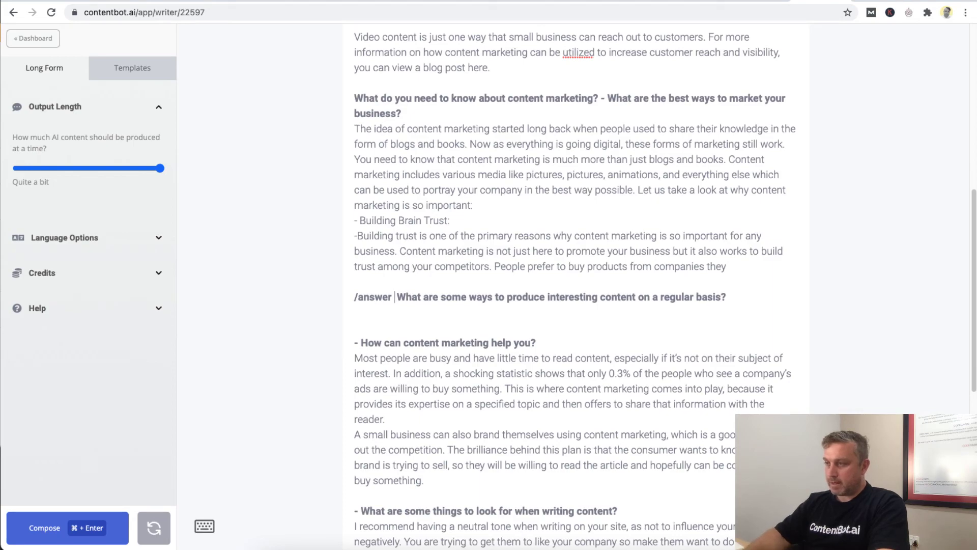
type("[#Article")
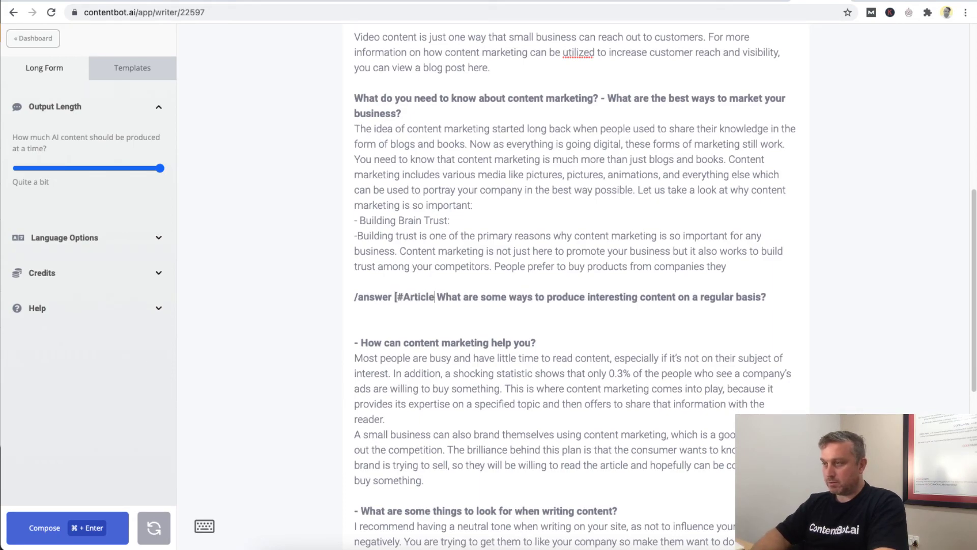
type("Topic:")
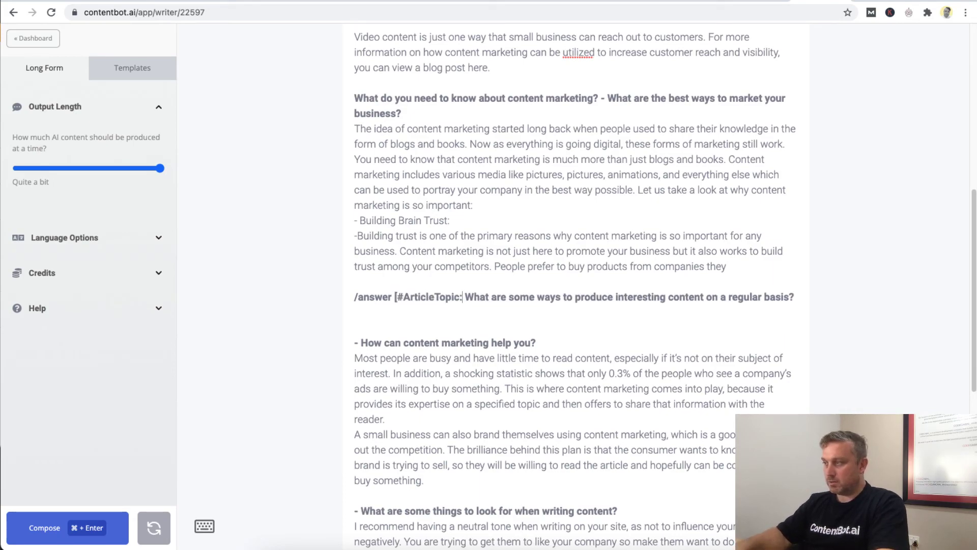
key("End")
type("]")
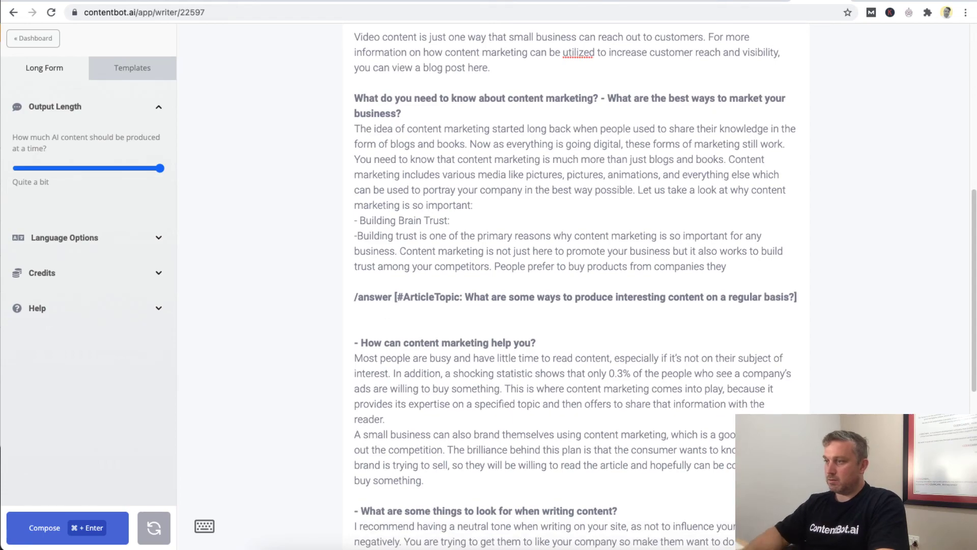
key("super+Return")
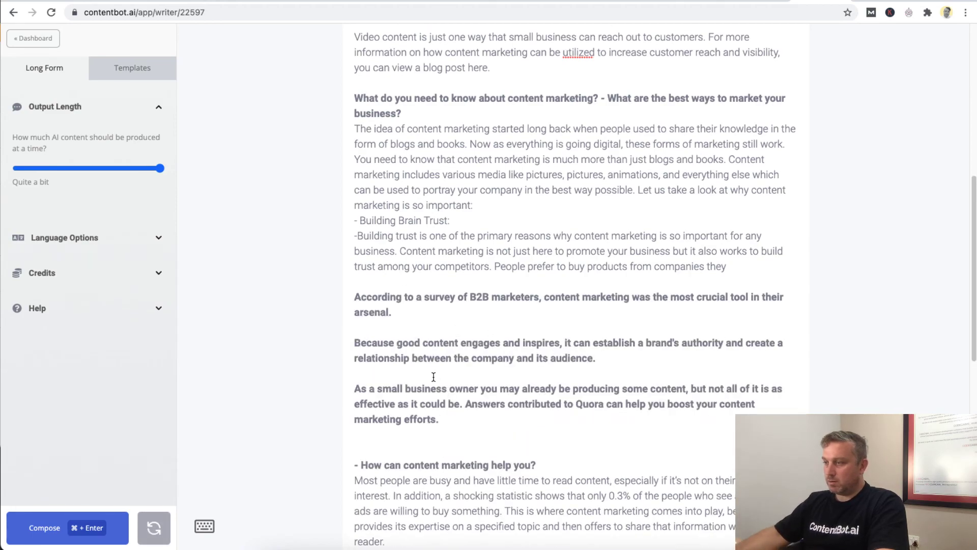
Step: Remove bold formatting from the three generated answer paragraphs
left_click_drag(365, 306, 438, 419)
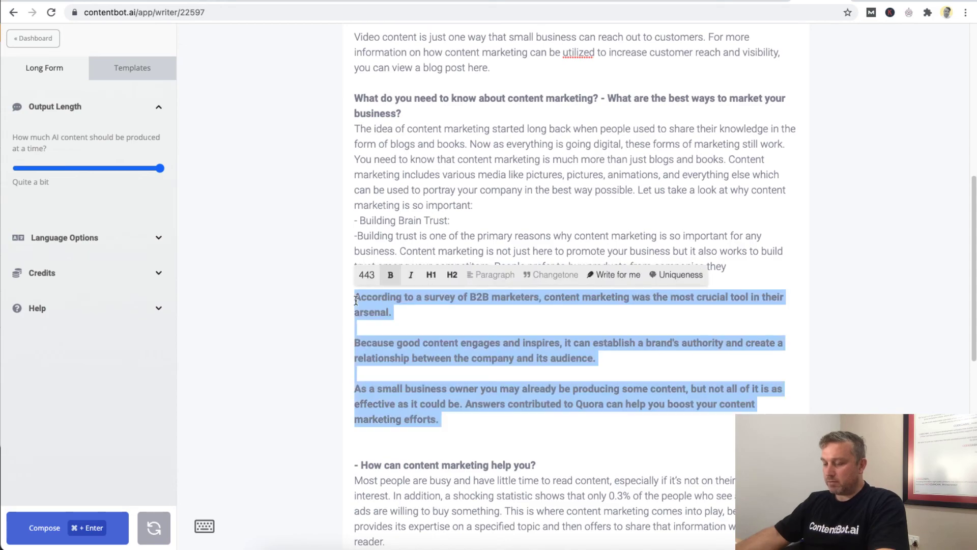
key("super+b")
left_click(459, 359)
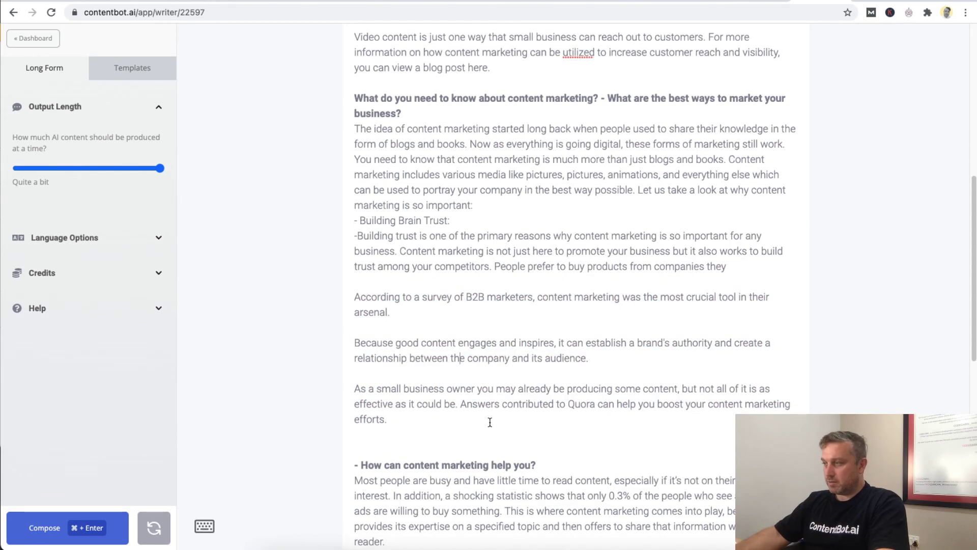
scroll(491, 418, "down", 10)
scroll(490, 421, "up", 8)
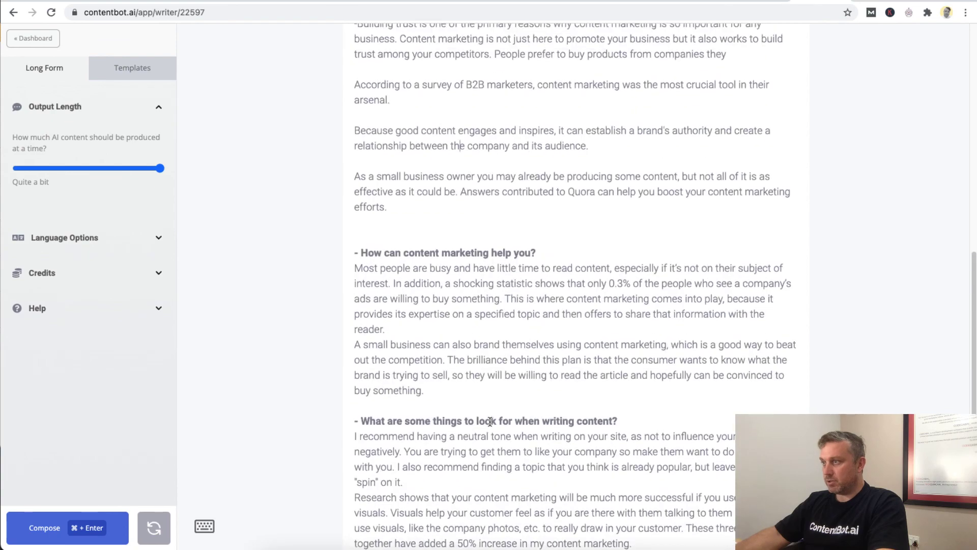
Step: Reopen the Commands panel and scroll down past /paragraph, /topic_ideas, /aida to /define, /count and /shorten
left_click(206, 526)
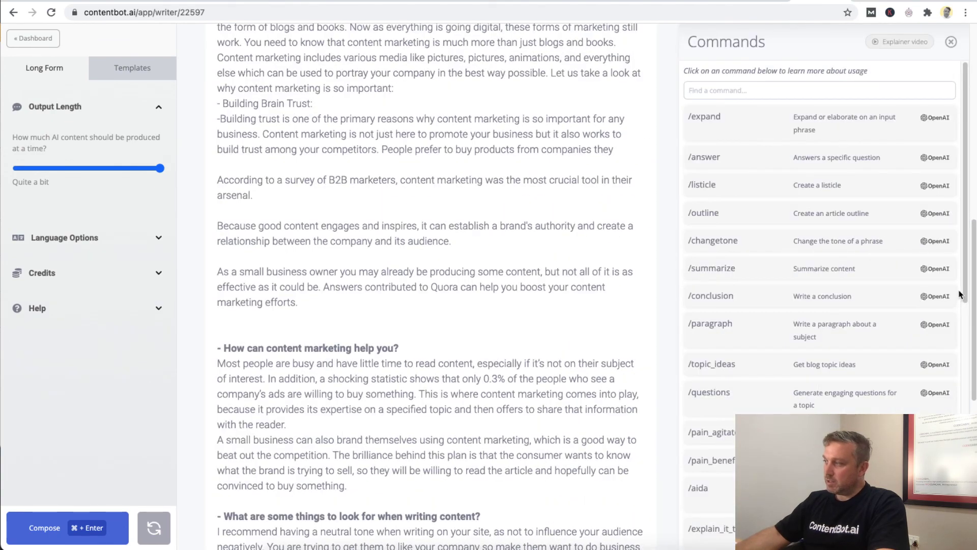
left_click_drag(965, 296, 963, 433)
scroll(819, 295, "down", 1)
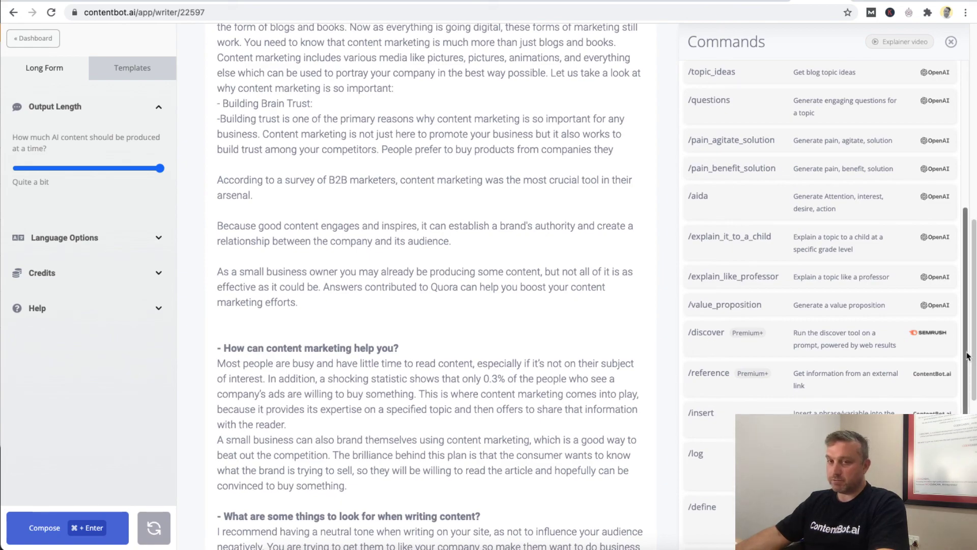
scroll(967, 356, "down", 1)
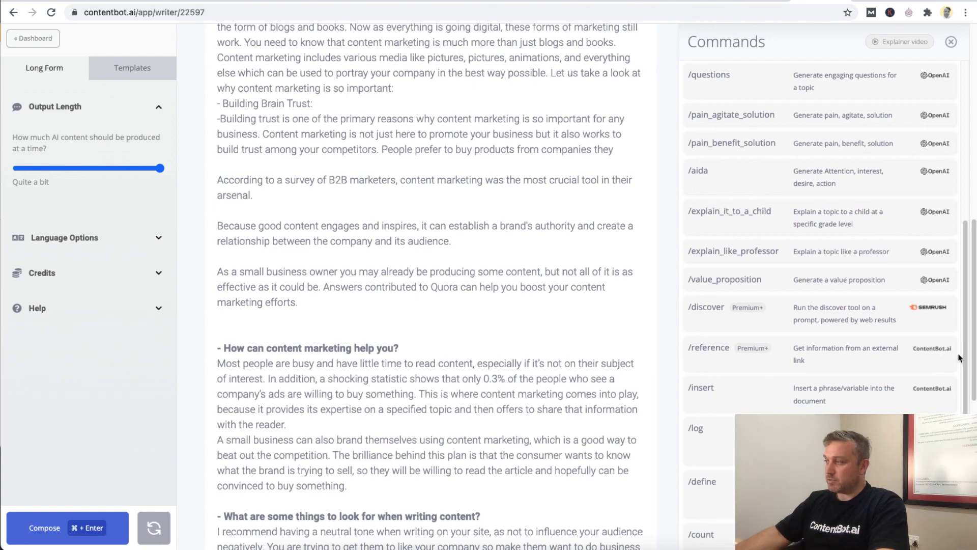
left_click_drag(967, 356, 962, 331)
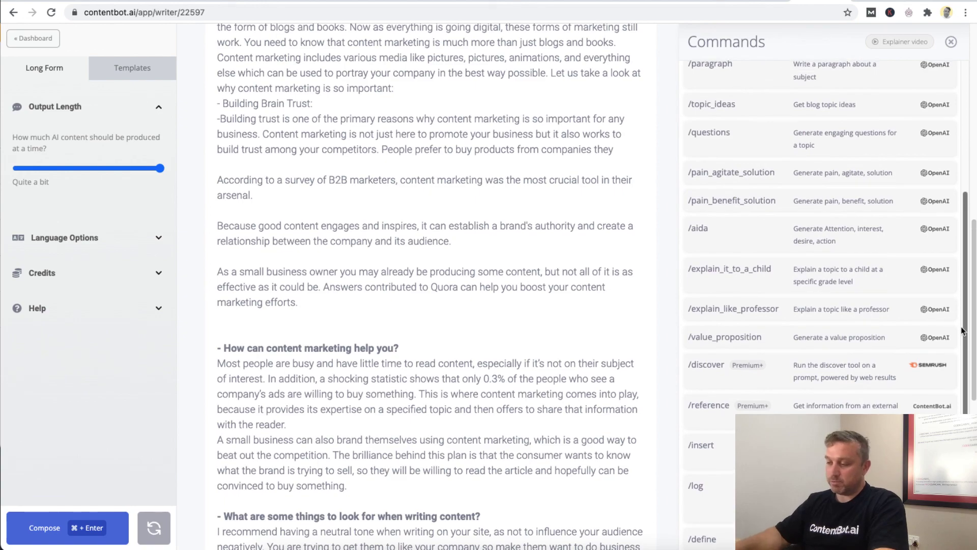